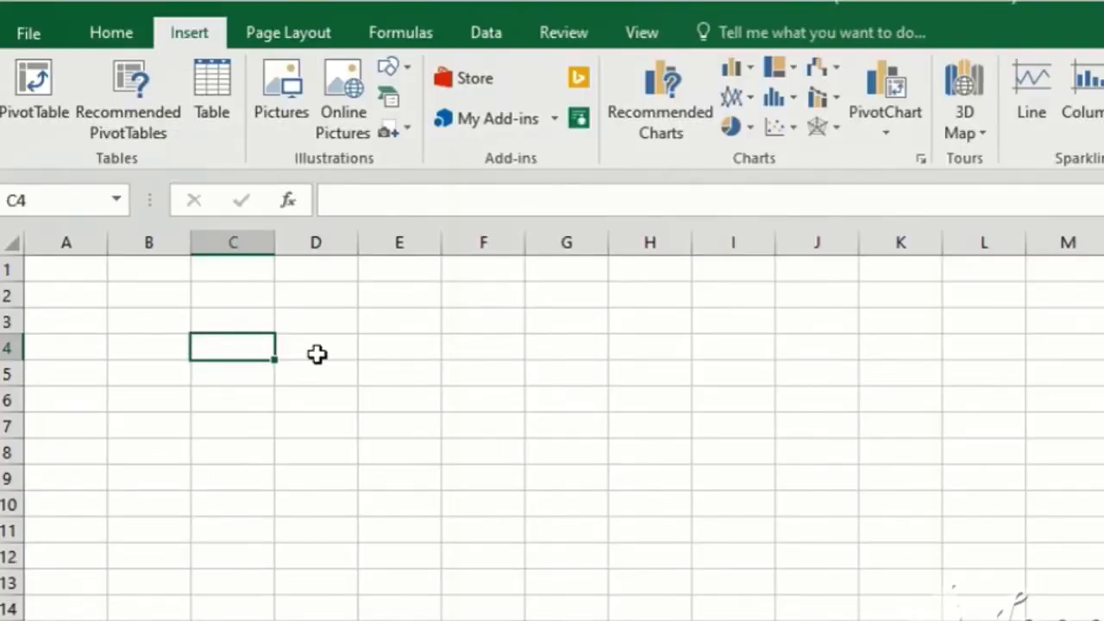
# - Enter the heading 'Name' in cell B2
pyautogui.click(164, 302)
pyautogui.write('N')
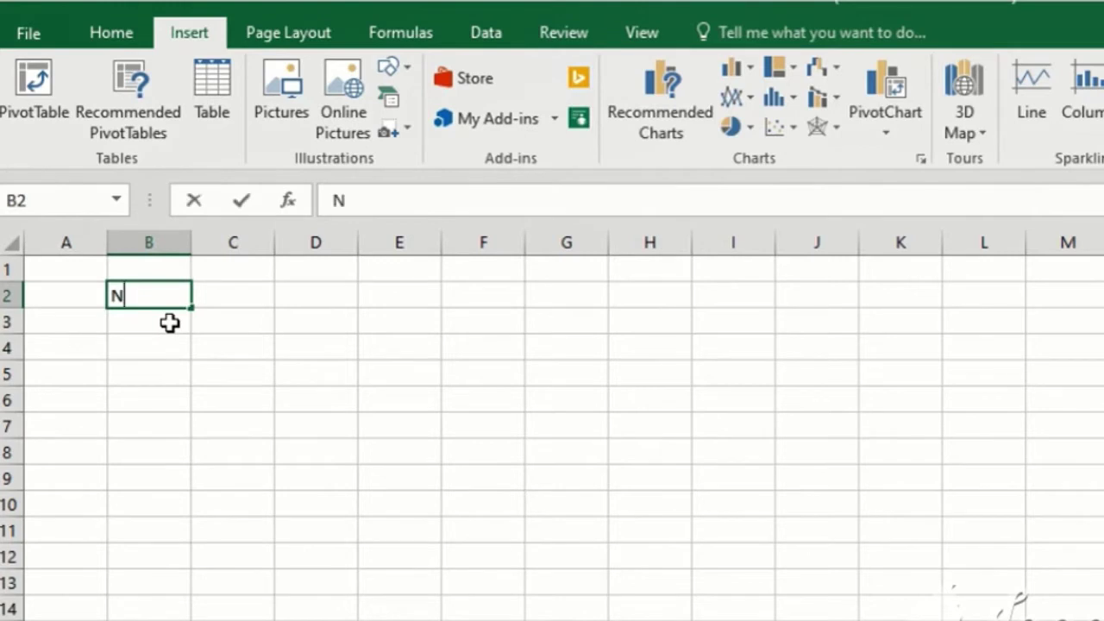
pyautogui.write('ame')
pyautogui.press('Return')
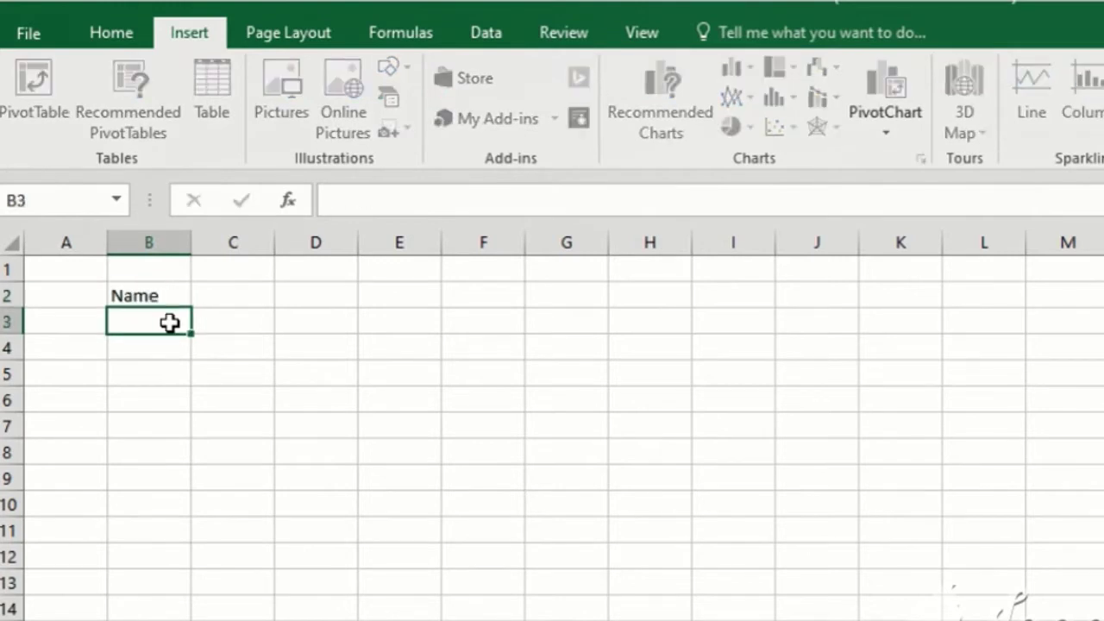
# - List Apple, Oranges, Mango and banana in B3:B6, then go back up to B2
pyautogui.write('Apple')
pyautogui.press('Return')
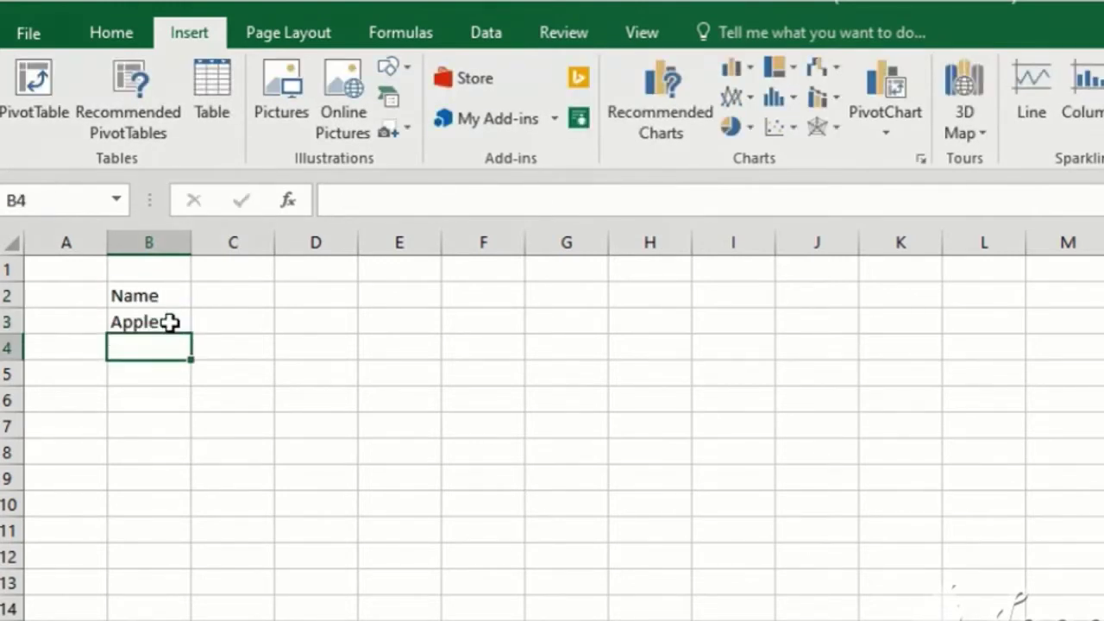
pyautogui.write('Oranges')
pyautogui.press('Return')
pyautogui.write('Ma')
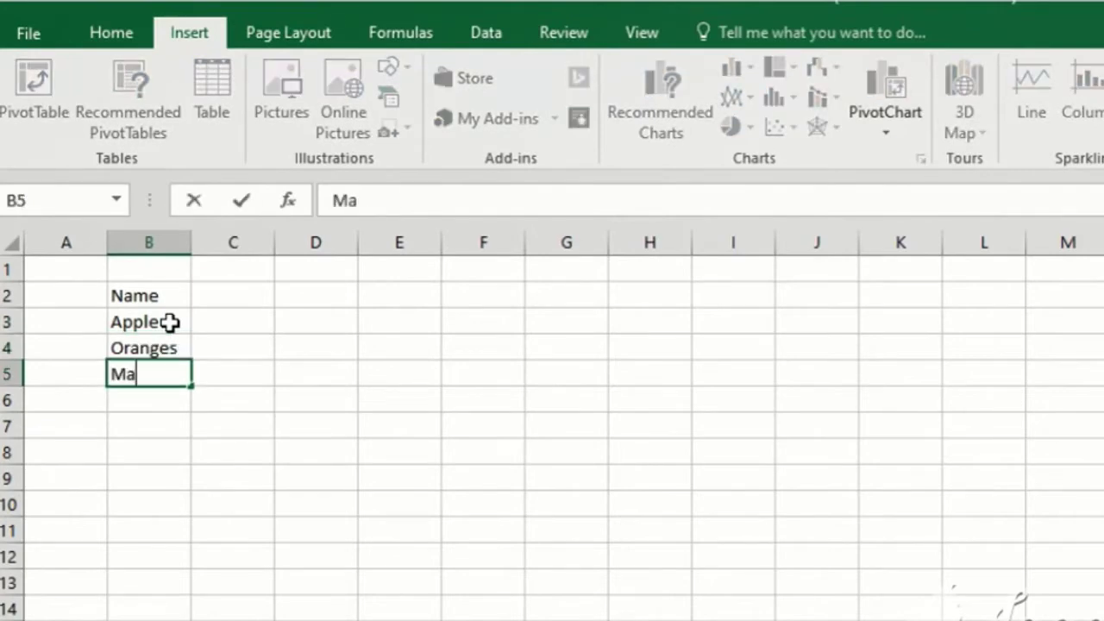
pyautogui.write('ngo')
pyautogui.press('Return')
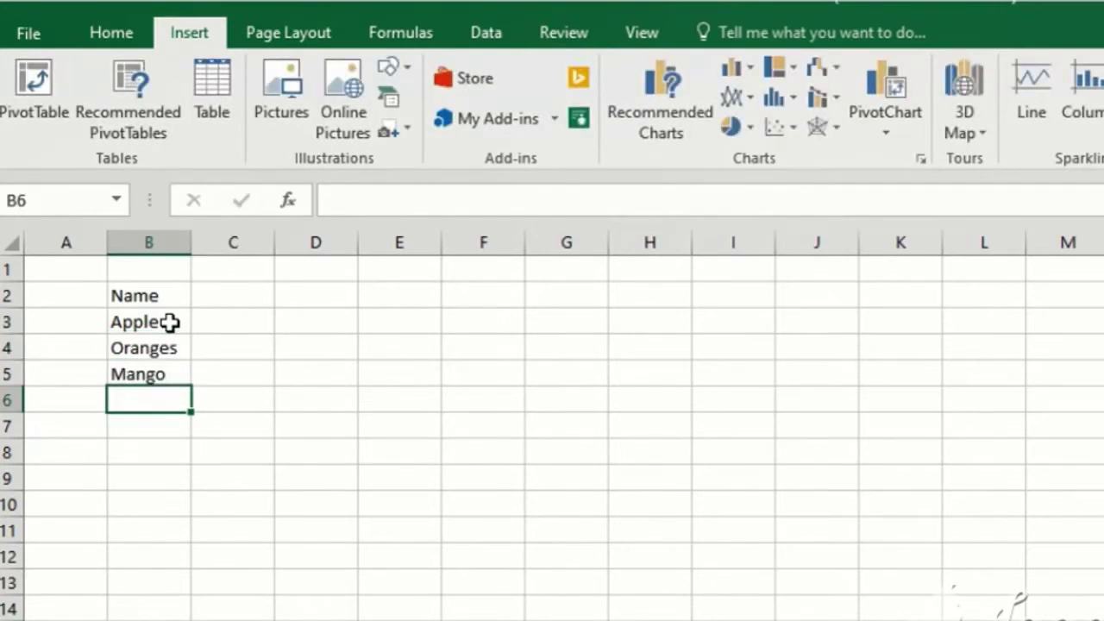
pyautogui.write('banana')
pyautogui.press('Return')
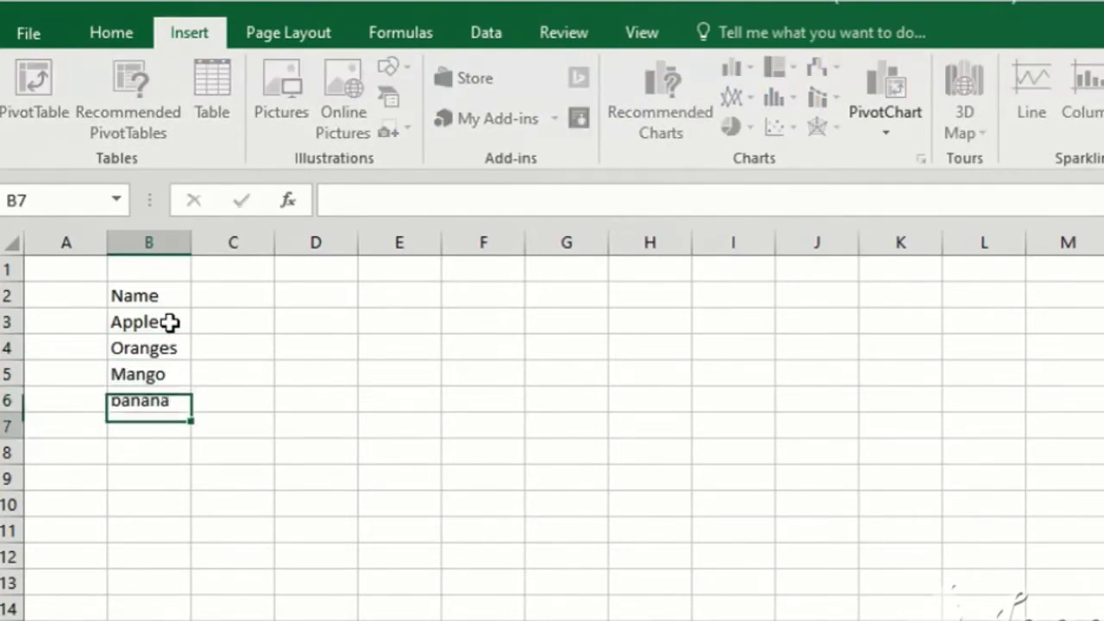
pyautogui.press('Return')
pyautogui.press('Up')
pyautogui.press('Up')
pyautogui.press('Up')
pyautogui.press('Up')
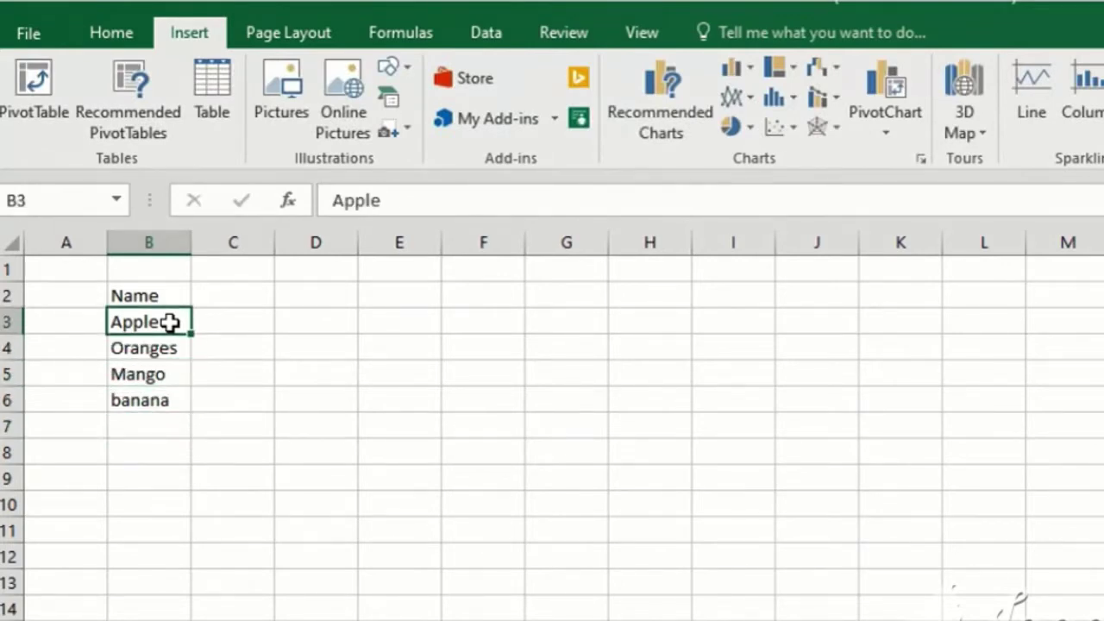
pyautogui.press('Up')
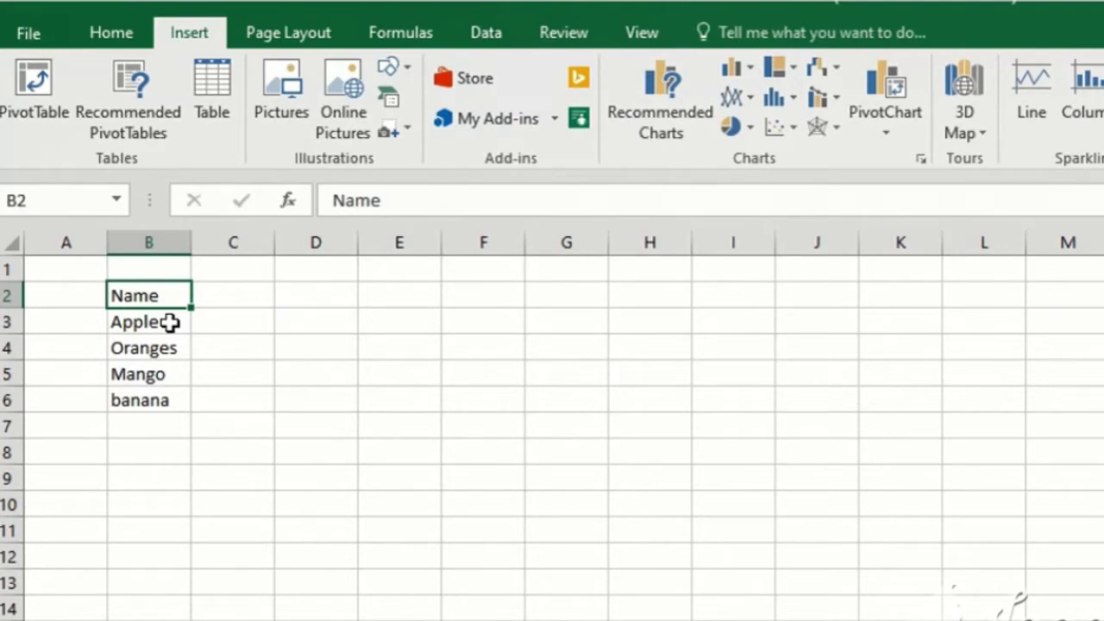
# - Open the Name Manager from the Formulas ribbon, then close it
pyautogui.click(437, 37)
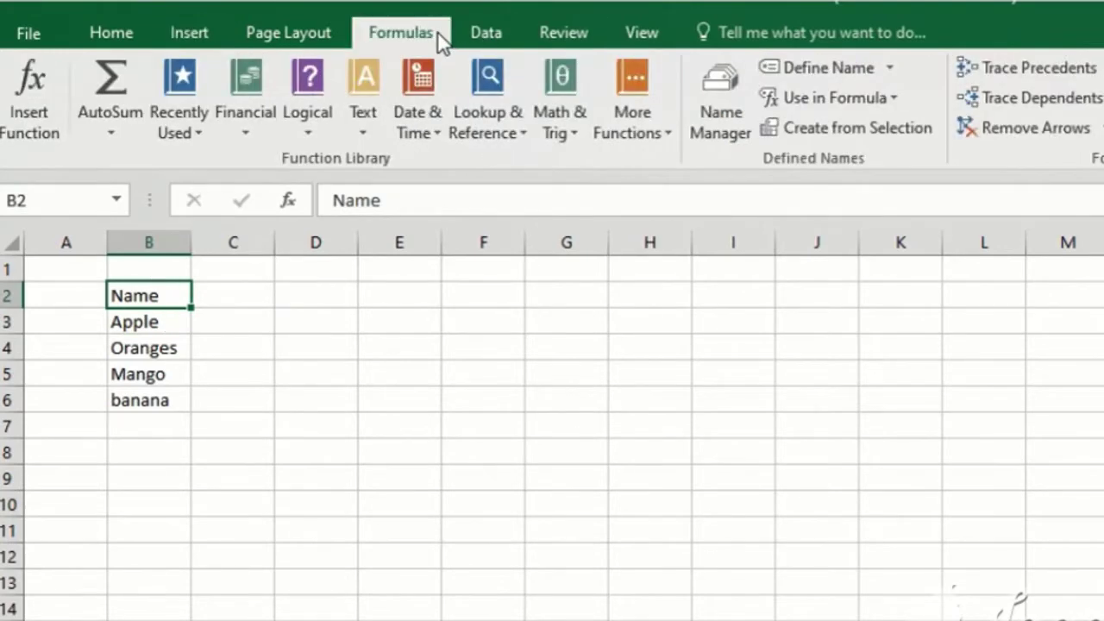
pyautogui.click(718, 134)
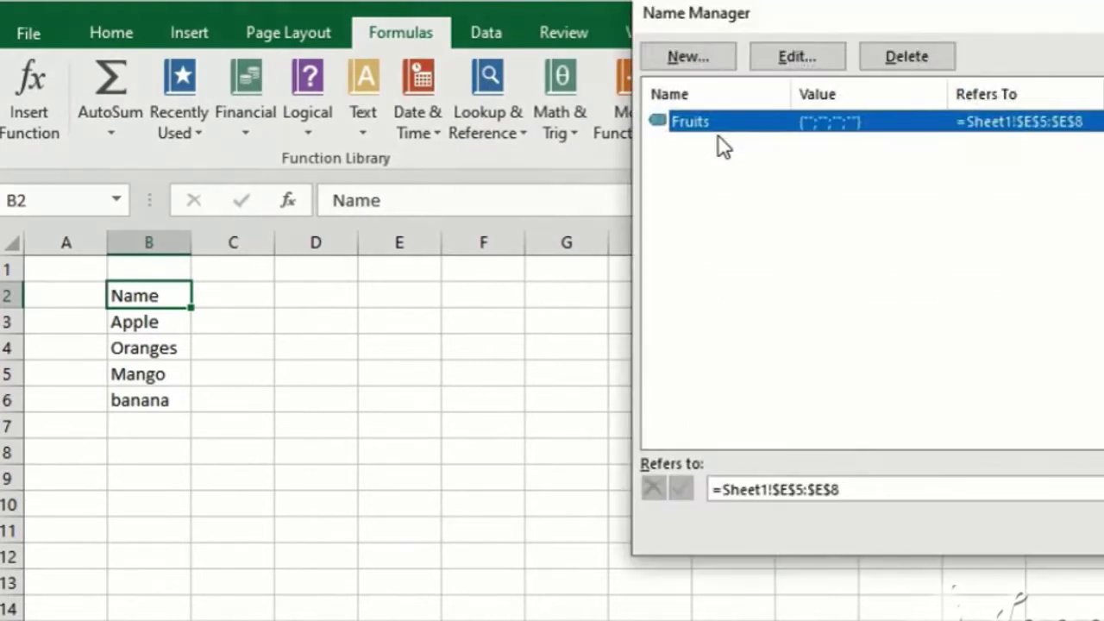
pyautogui.press('Escape')
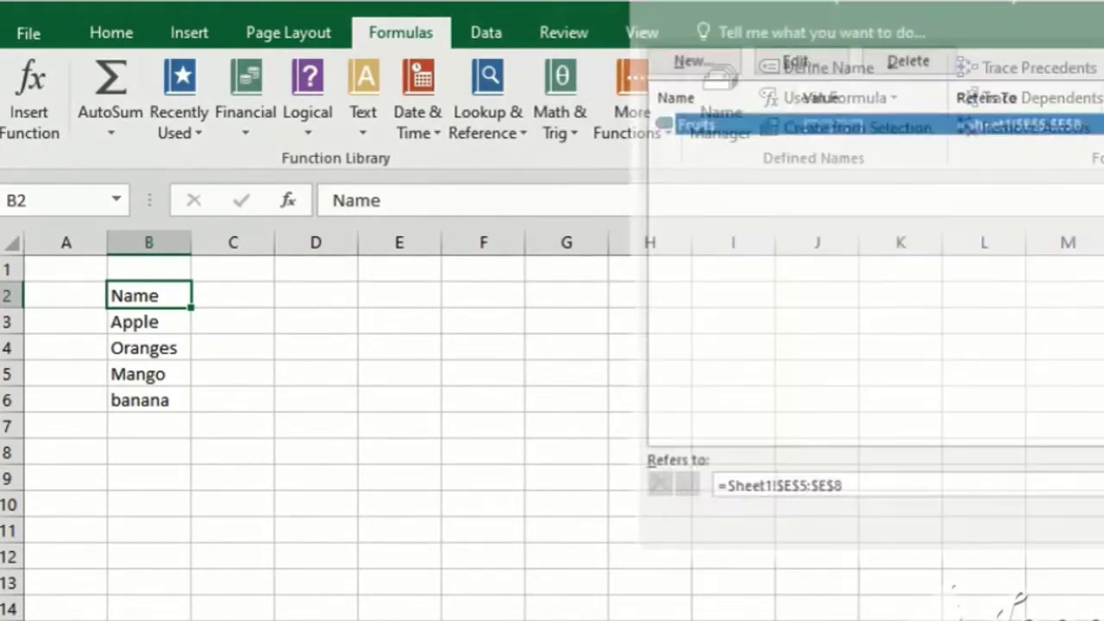
# - Select F4 and discard the 'CTRL + F3' text accidentally typed into it
pyautogui.click(457, 353)
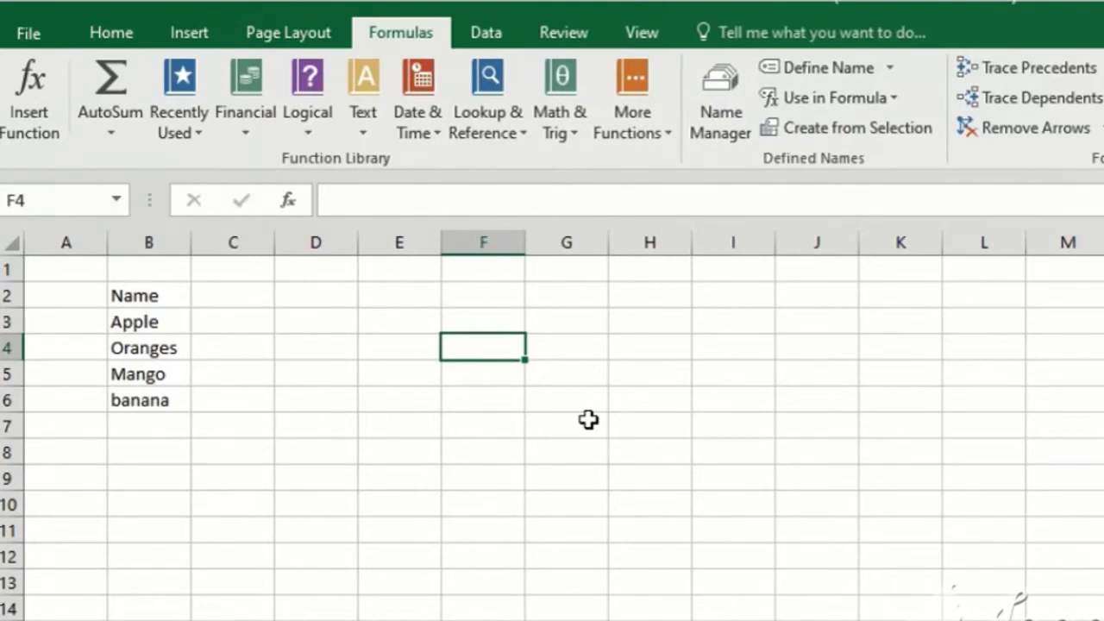
pyautogui.write('CTRL ')
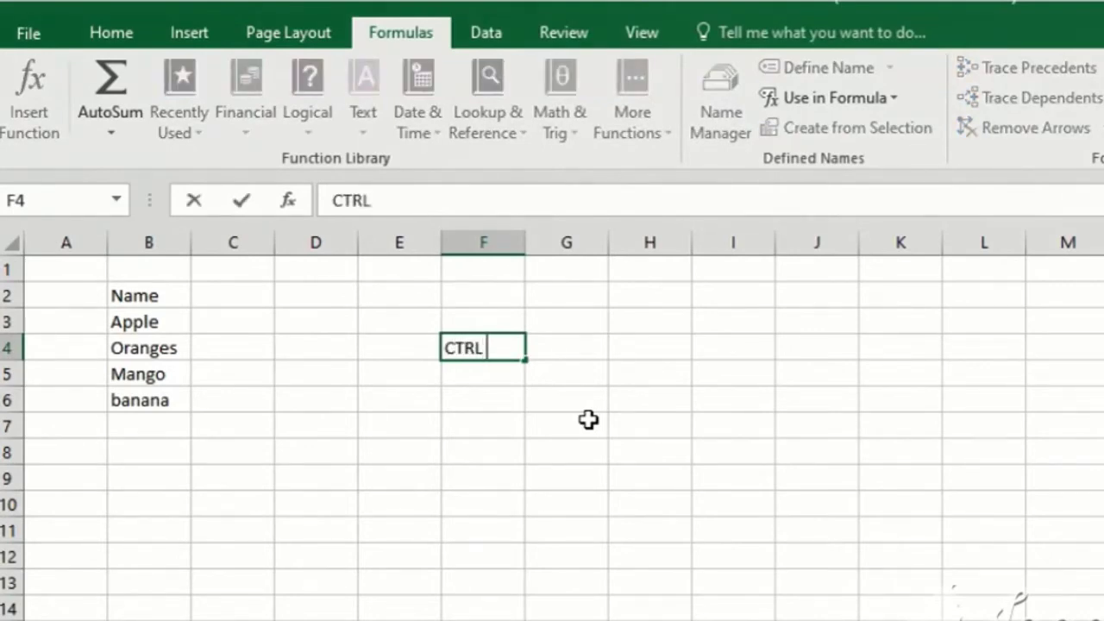
pyautogui.write('+ ')
pyautogui.write('F')
pyautogui.write('3')
pyautogui.press('Escape')
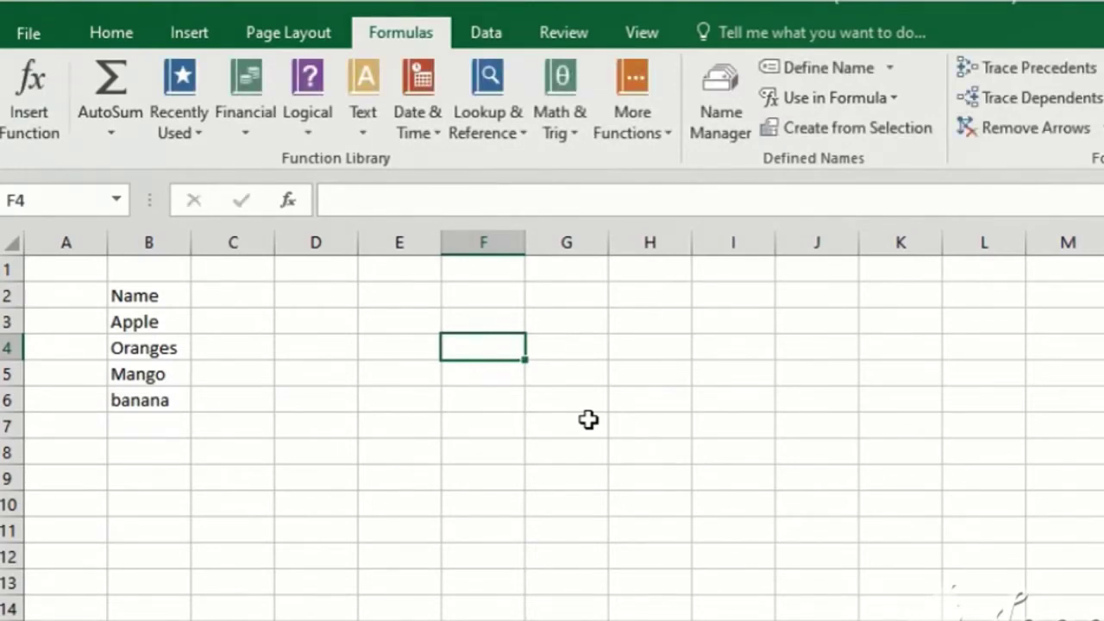
# - Repoint the Fruits name from E5:E8 to the list in Sheet1!$B$3:$B$6
pyautogui.hotkey('ctrl', 'F3')
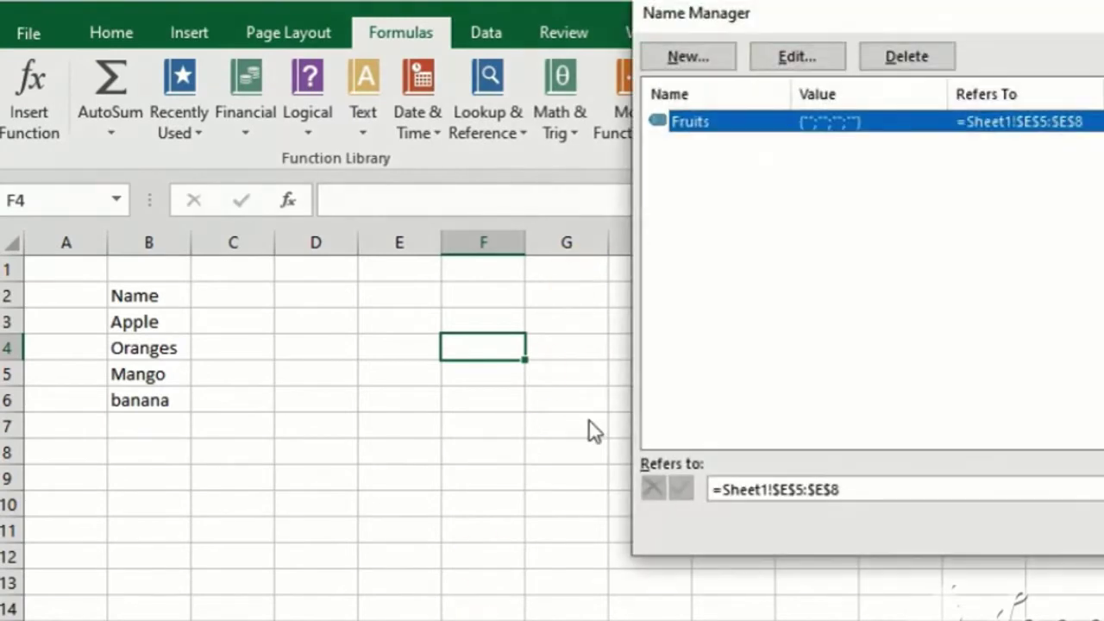
pyautogui.doubleClick(715, 125)
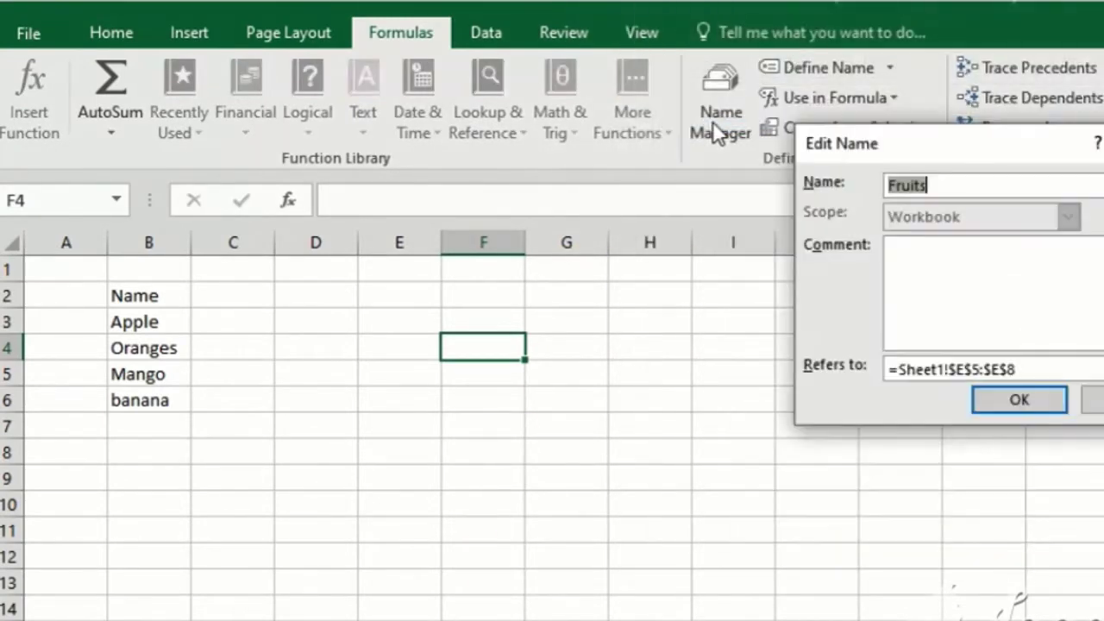
pyautogui.click(949, 187)
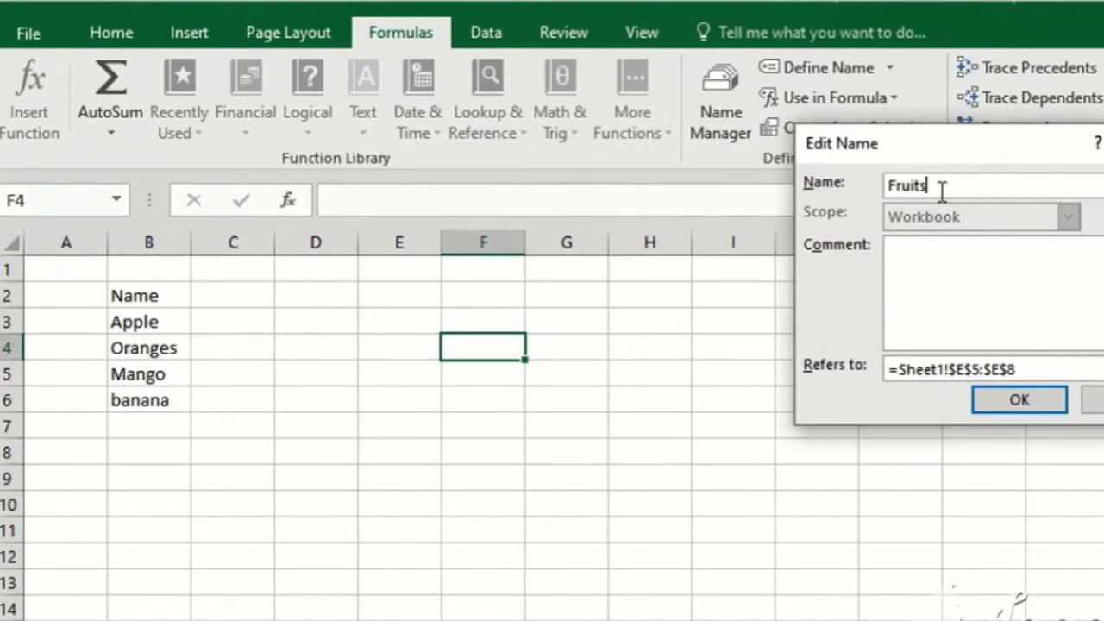
pyautogui.doubleClick(948, 187)
pyautogui.click(946, 188)
pyautogui.click(1029, 370)
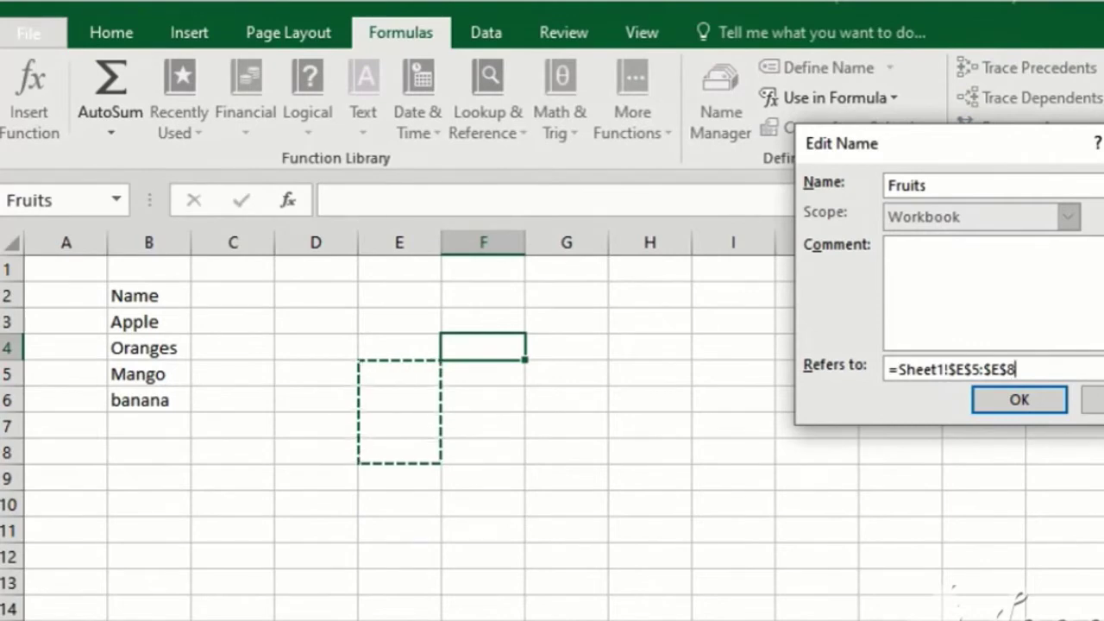
pyautogui.click(1100, 369)
pyautogui.moveTo(135, 328); pyautogui.dragTo(141, 399)
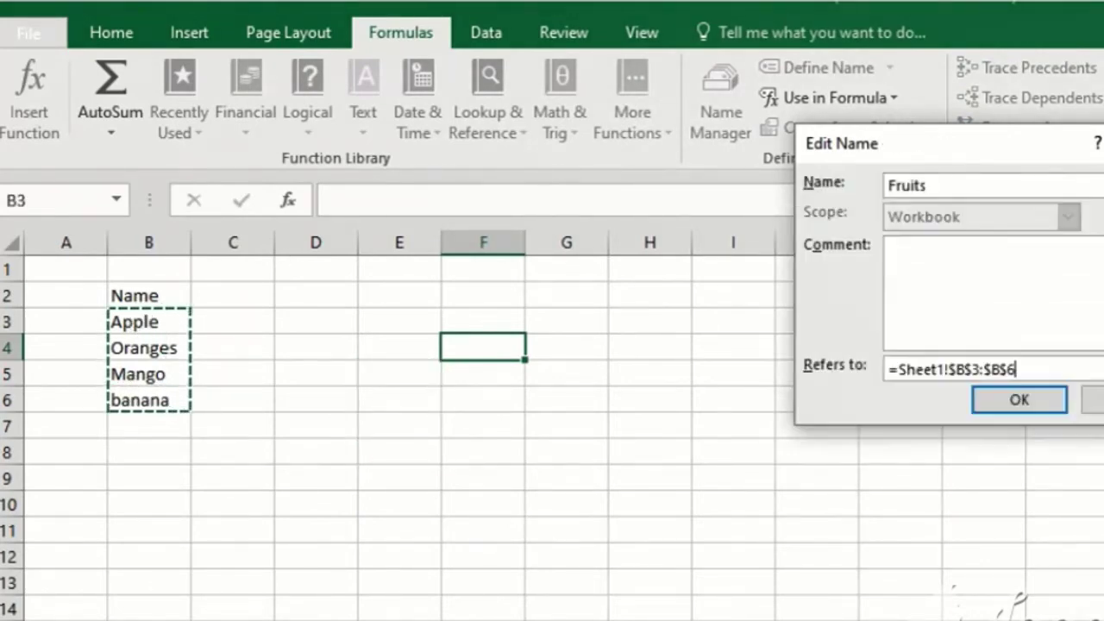
pyautogui.click(1040, 407)
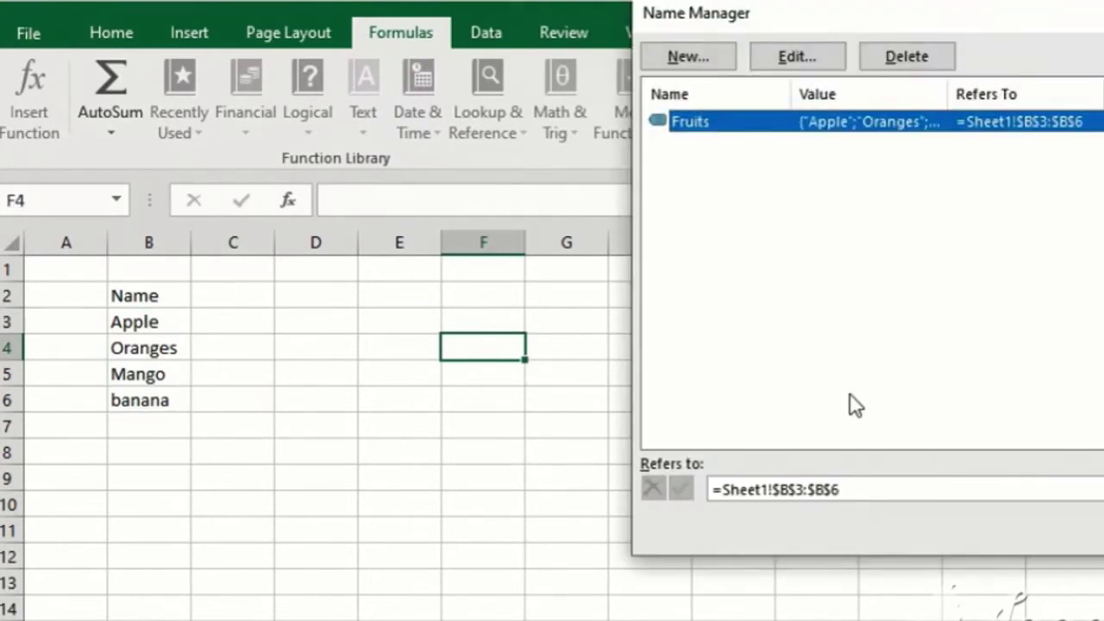
pyautogui.press('Escape')
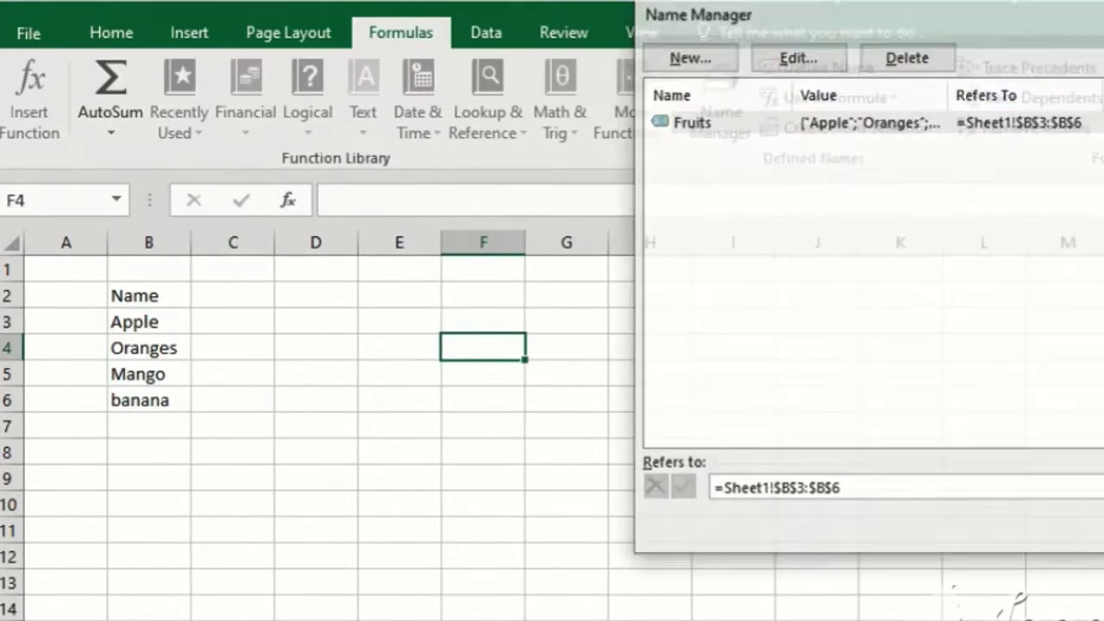
# - In D4, type a note about calling the values with Validation, then discard it
pyautogui.click(338, 345)
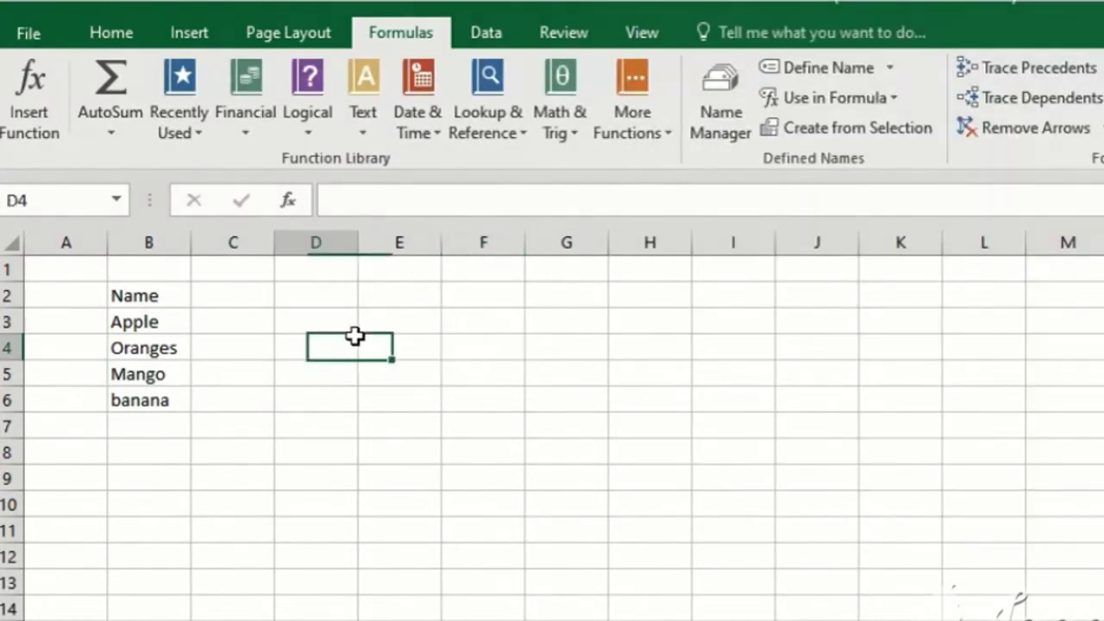
pyautogui.write('No')
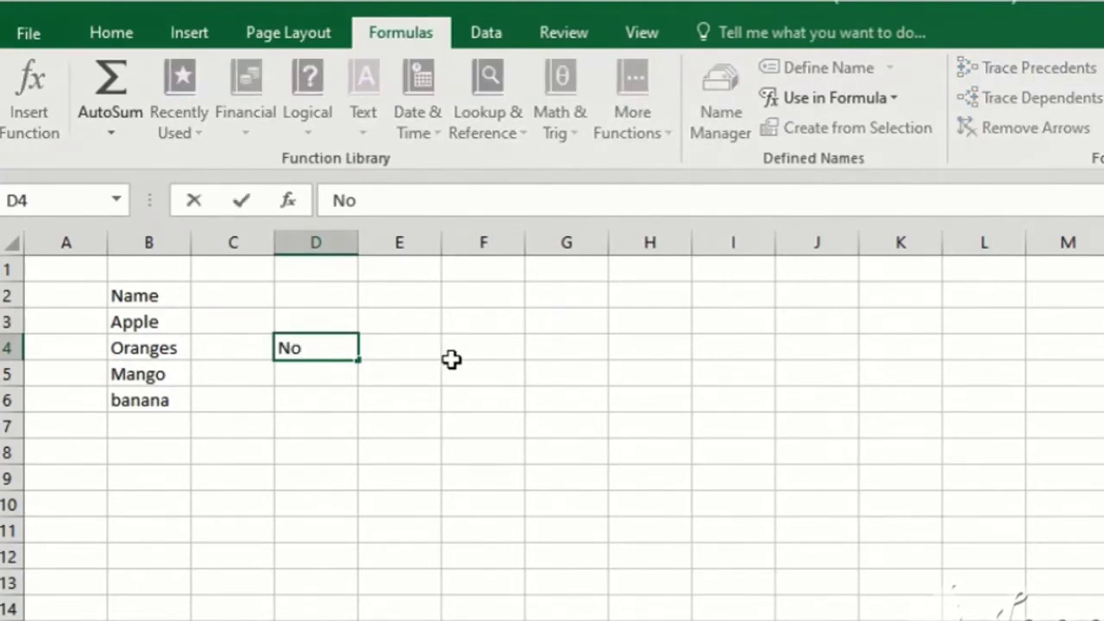
pyautogui.write('w, I can ca')
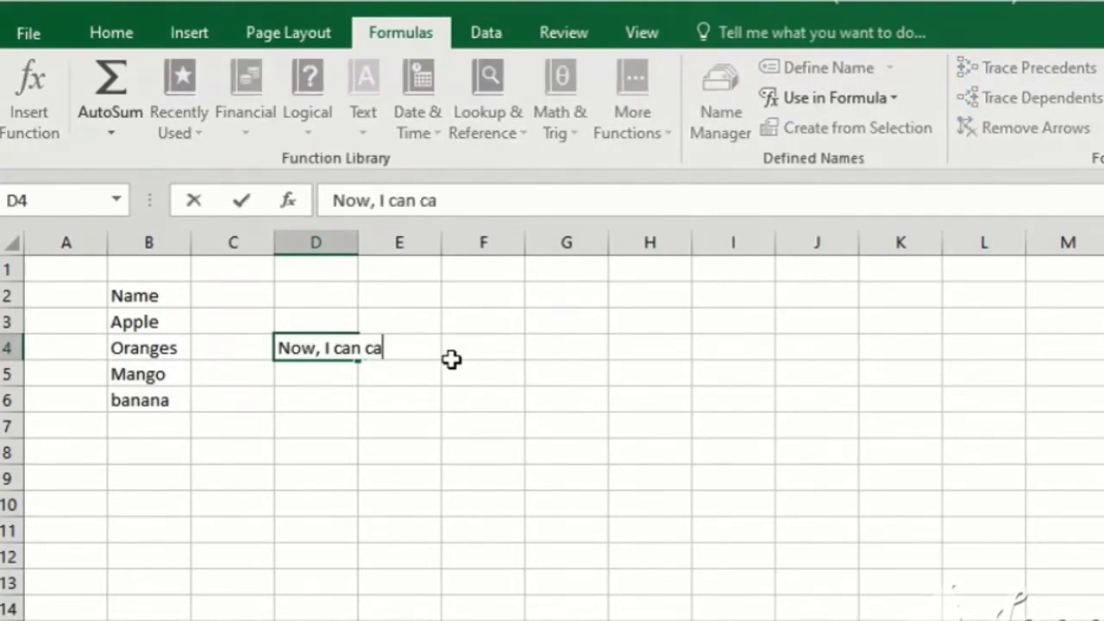
pyautogui.write('ll all these ')
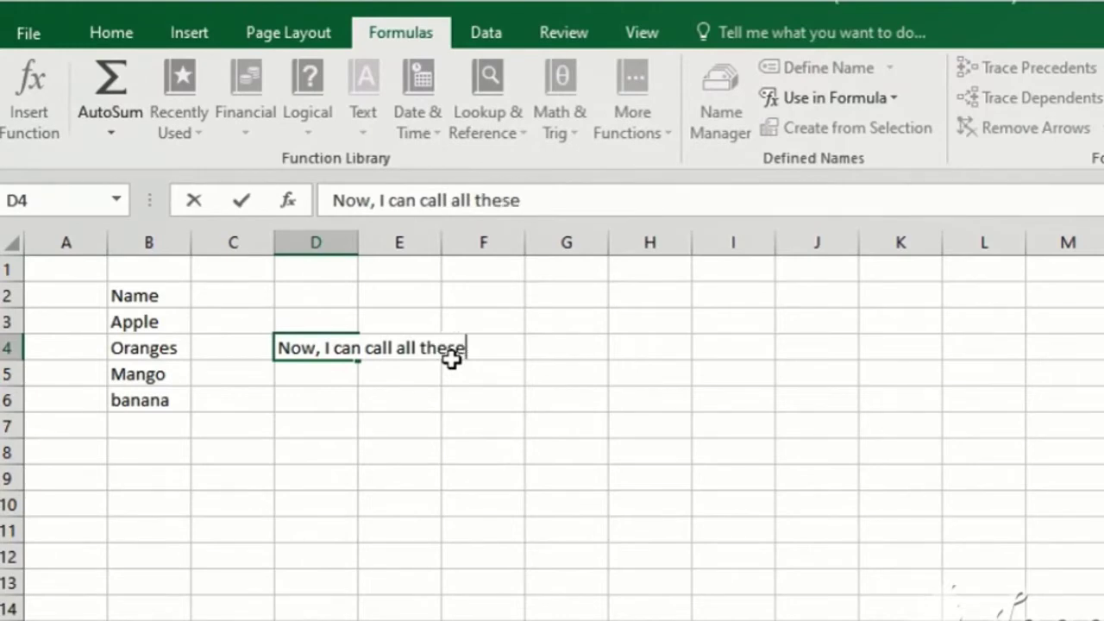
pyautogui.write('in one g')
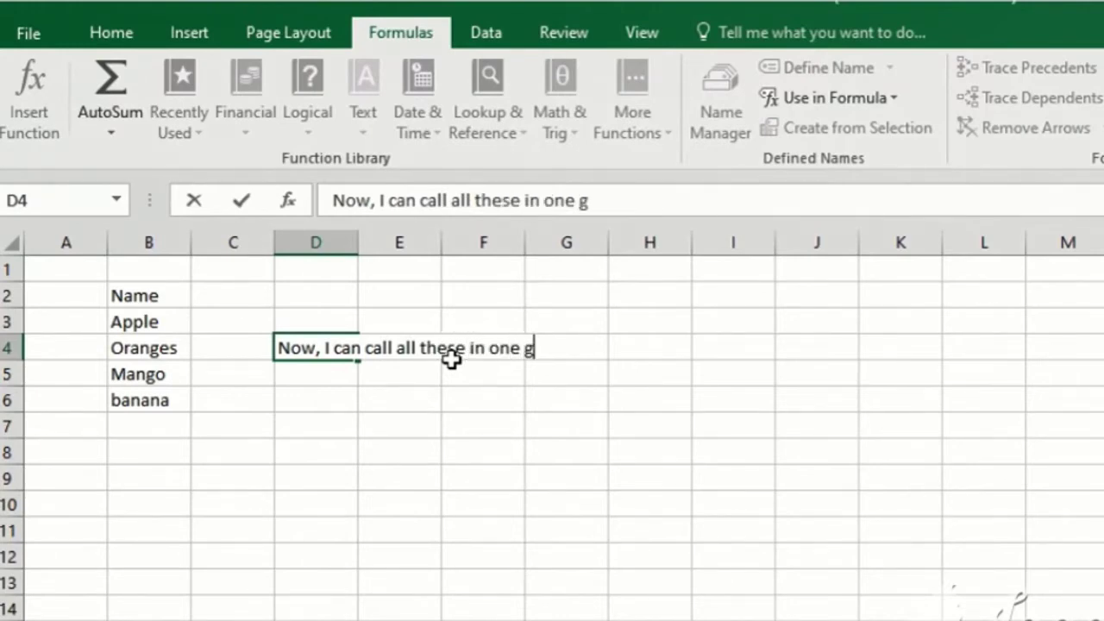
pyautogui.write('o with the h')
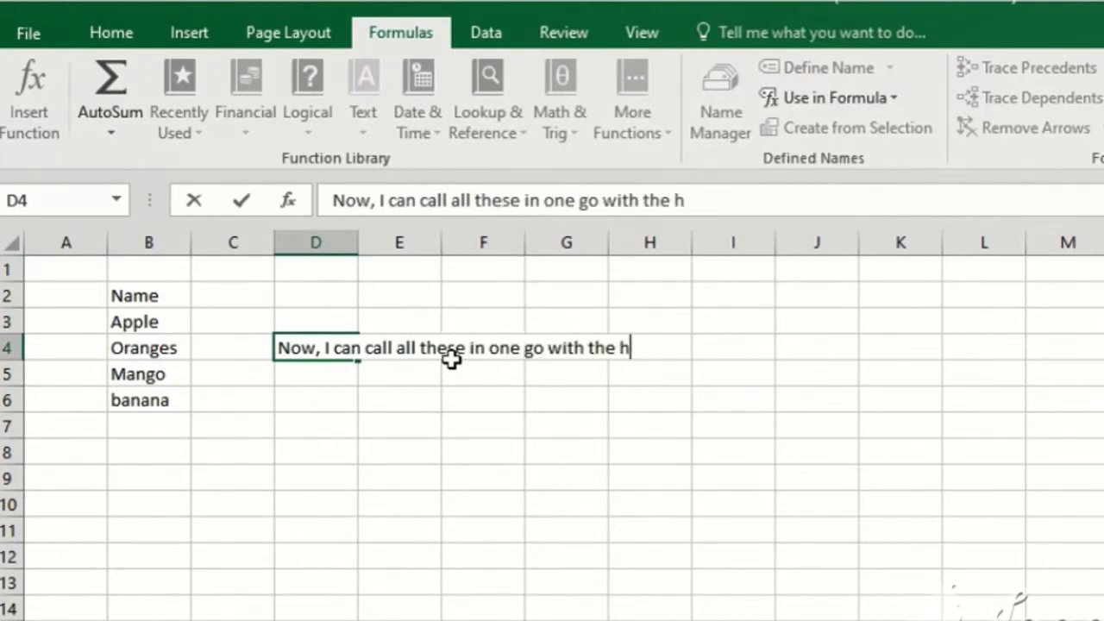
pyautogui.write('elp of ')
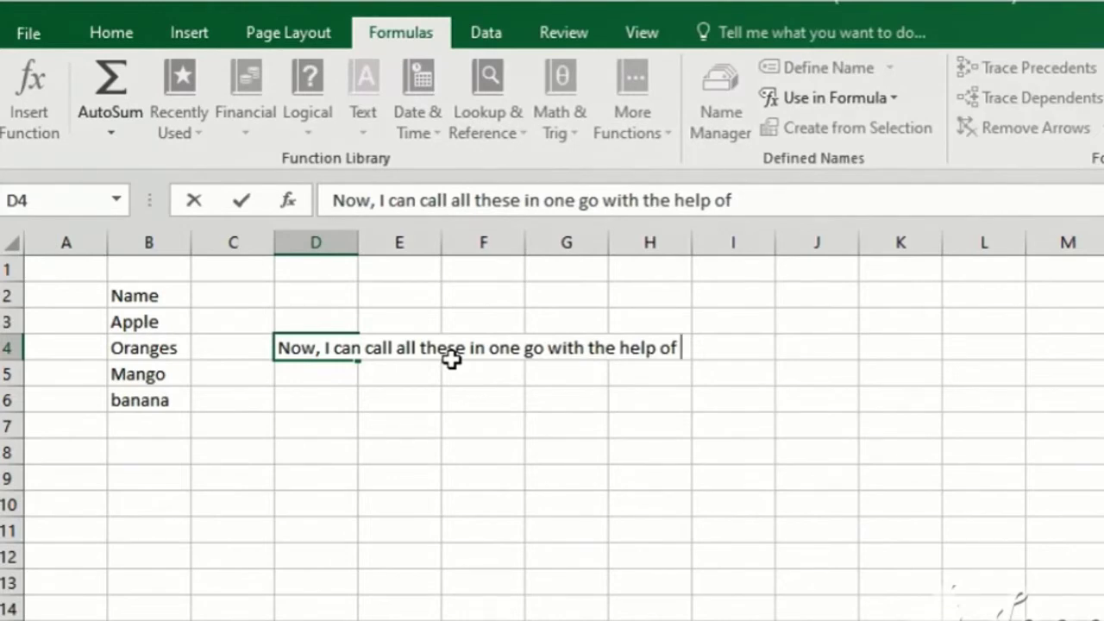
pyautogui.write('Validatin')
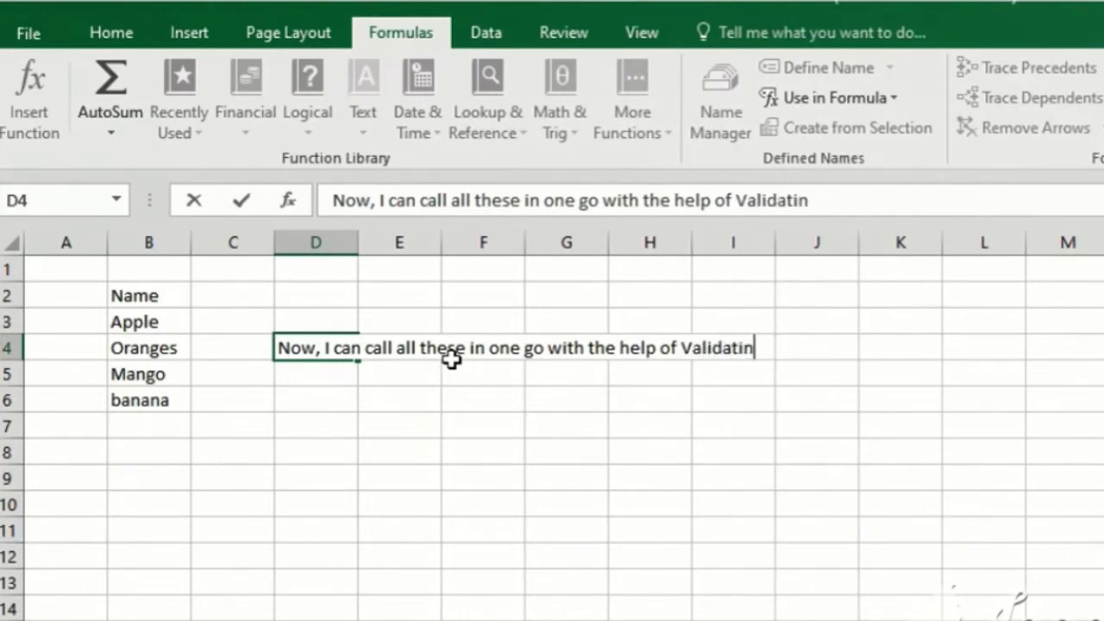
pyautogui.press('BackSpace')
pyautogui.write('on')
pyautogui.press('Escape')
# - Type 'Let's try that' in D4 and discard it
pyautogui.write('Let')
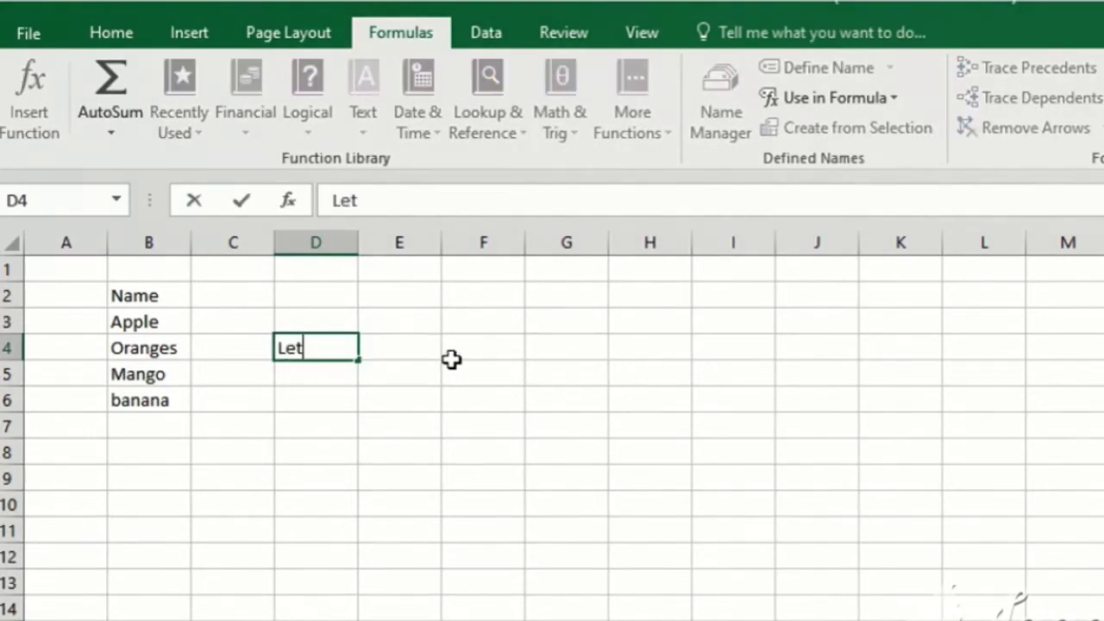
pyautogui.write(';')
pyautogui.press('BackSpace')
pyautogui.write("'s")
pyautogui.write(' try that')
pyautogui.press('Escape')
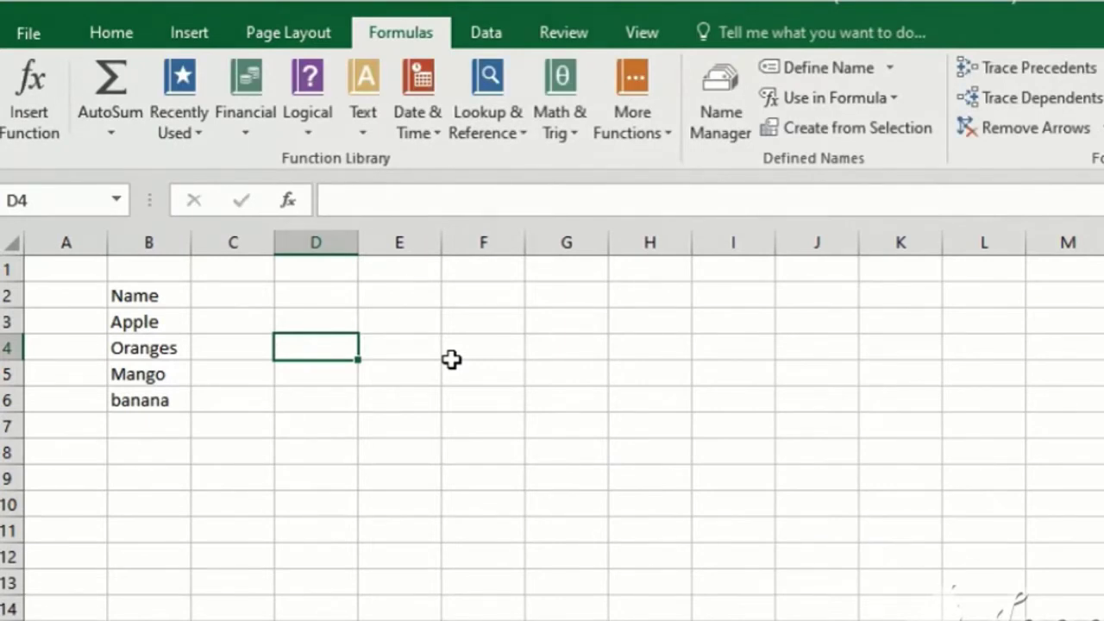
# - Type and discard notes on the regular way, a shortcut and 'ALT + D +V+V', then show the Data tab
pyautogui.write('for validation')
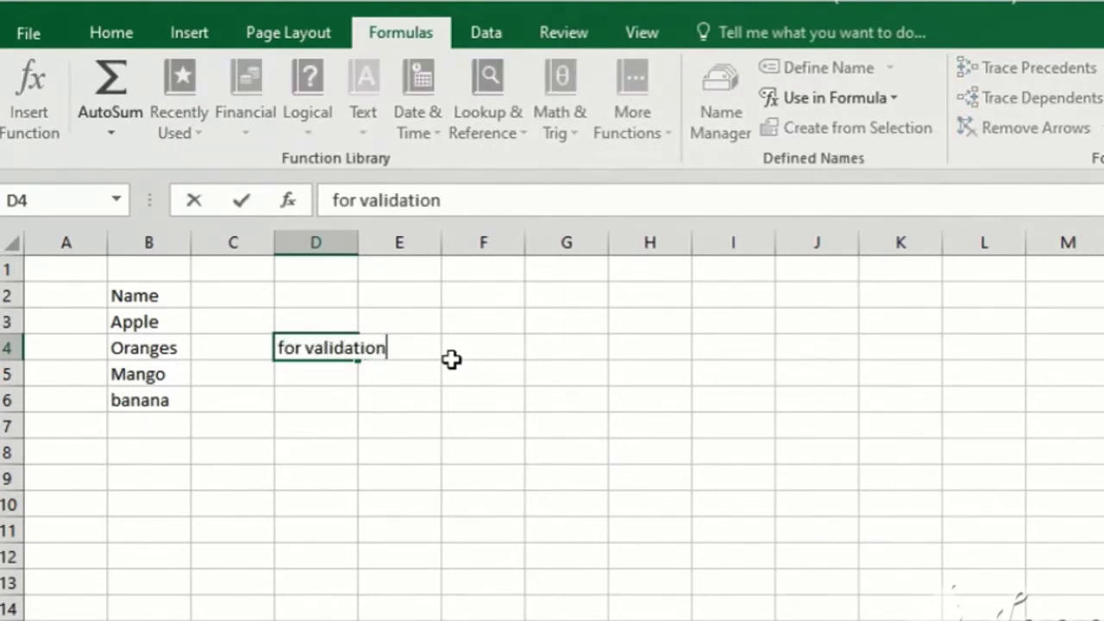
pyautogui.write(' we can either u')
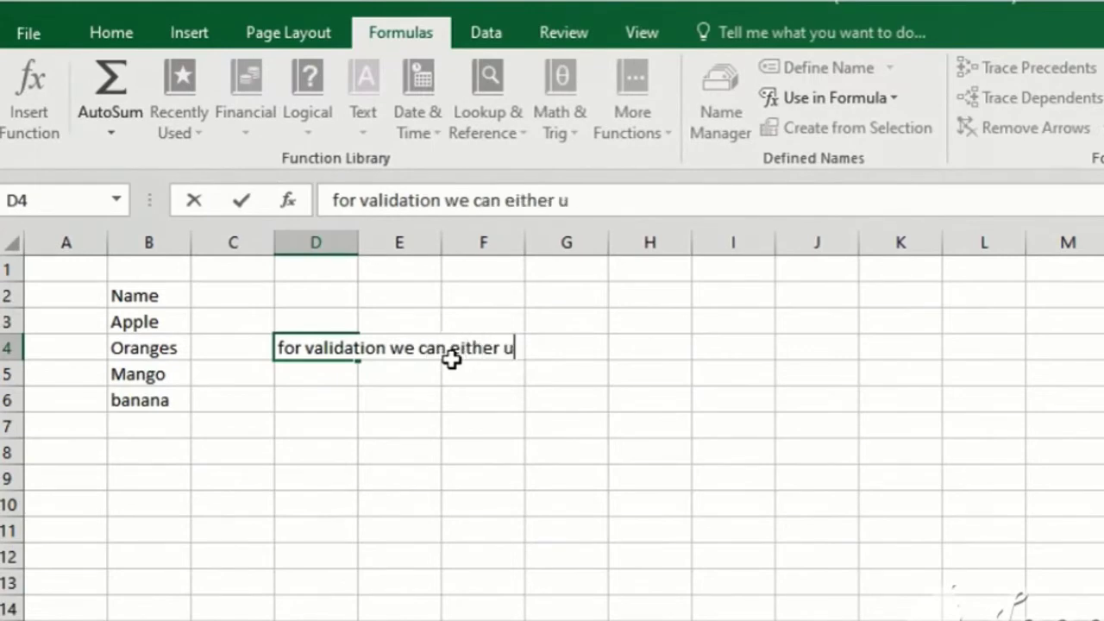
pyautogui.write('se the regu')
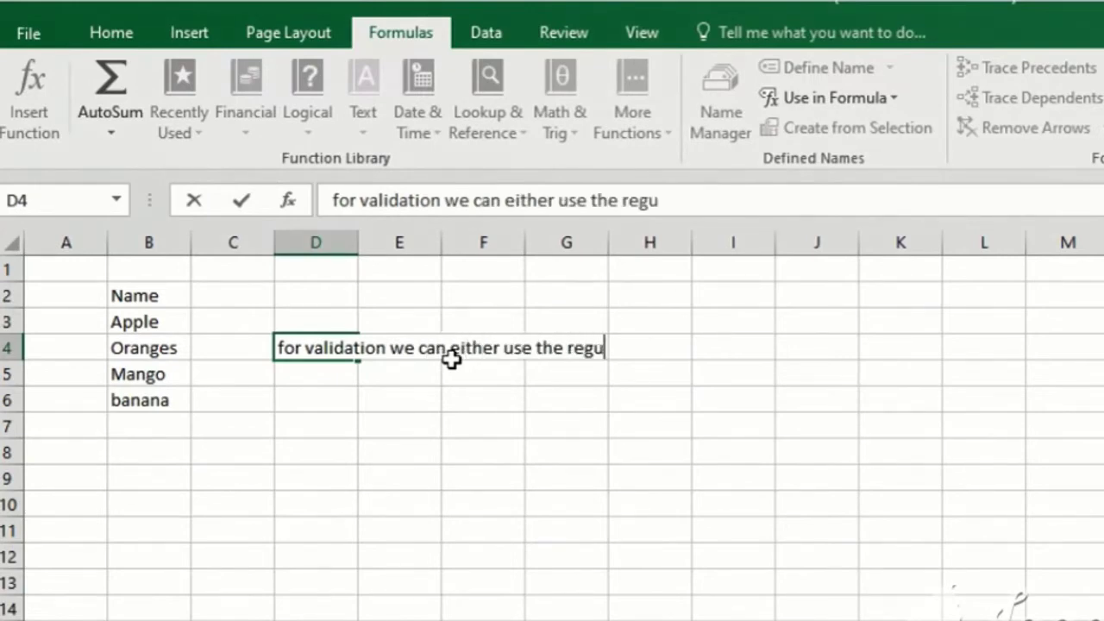
pyautogui.write('lar way')
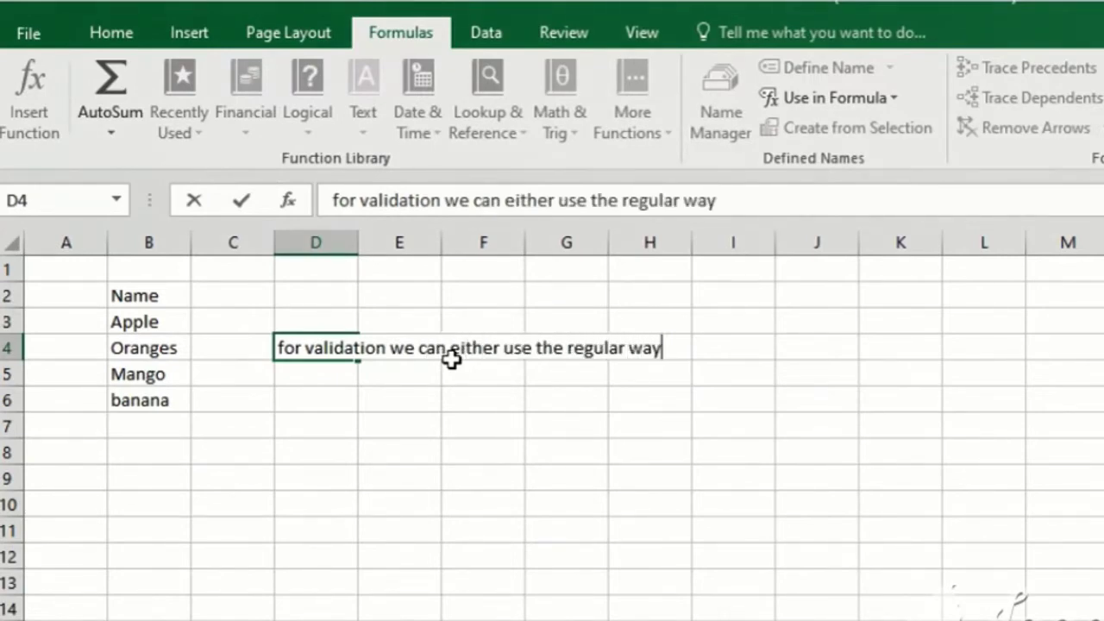
pyautogui.press('Escape')
pyautogui.write('or a')
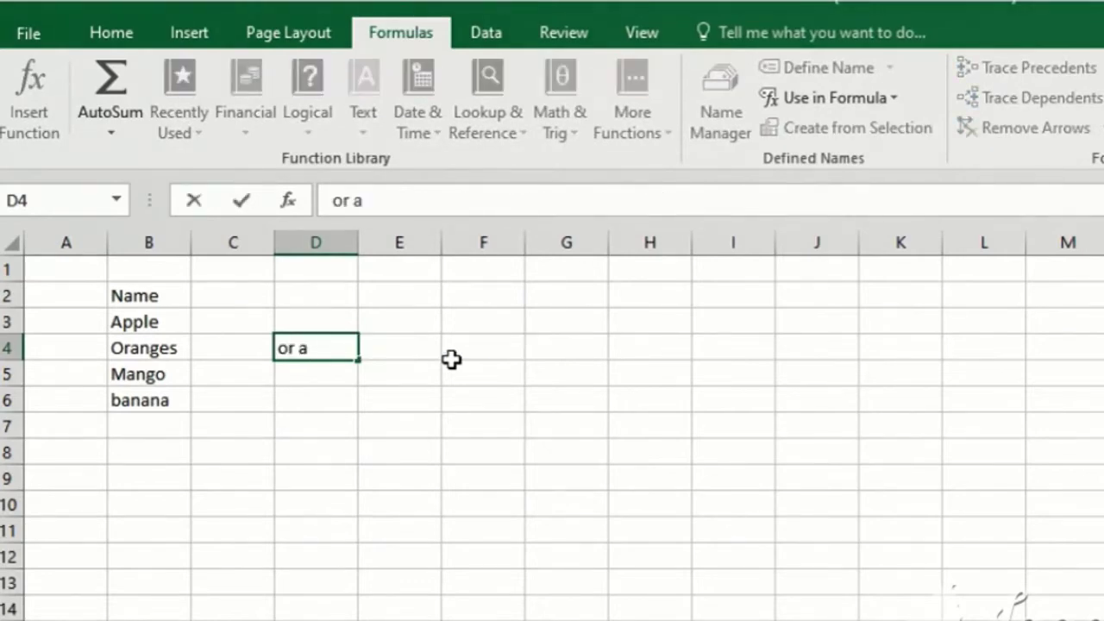
pyautogui.write(' shortcut')
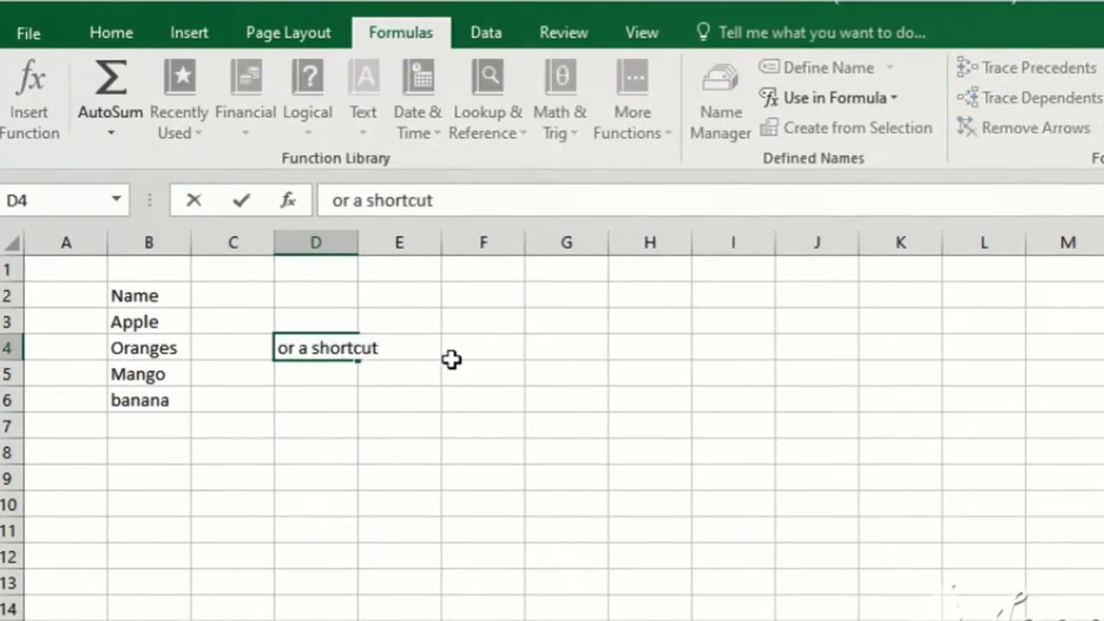
pyautogui.press('Escape')
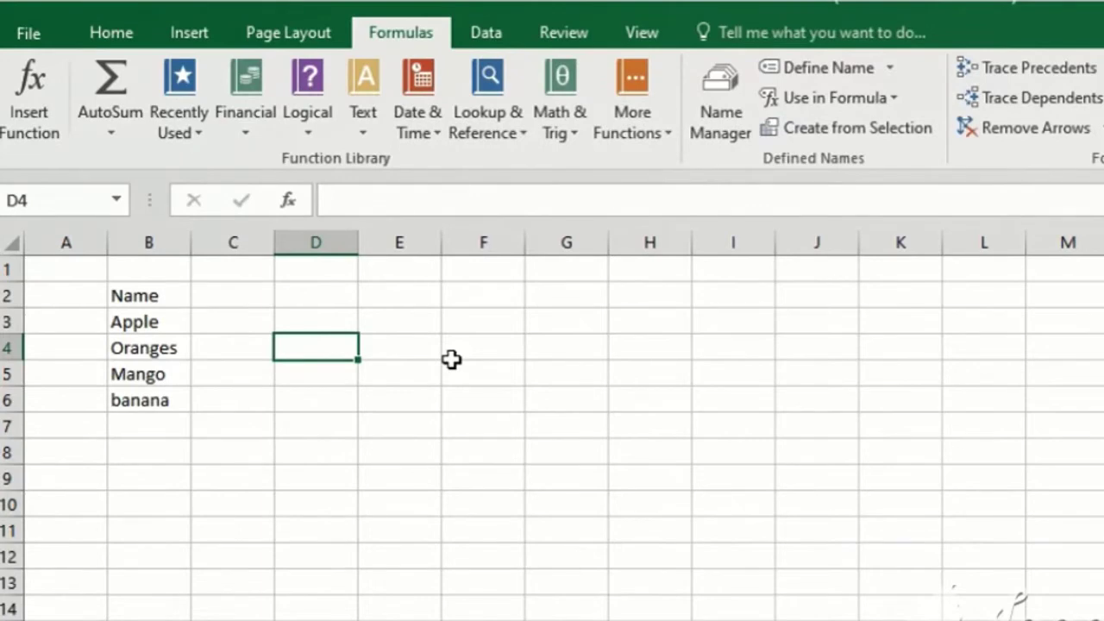
pyautogui.write('ALT ')
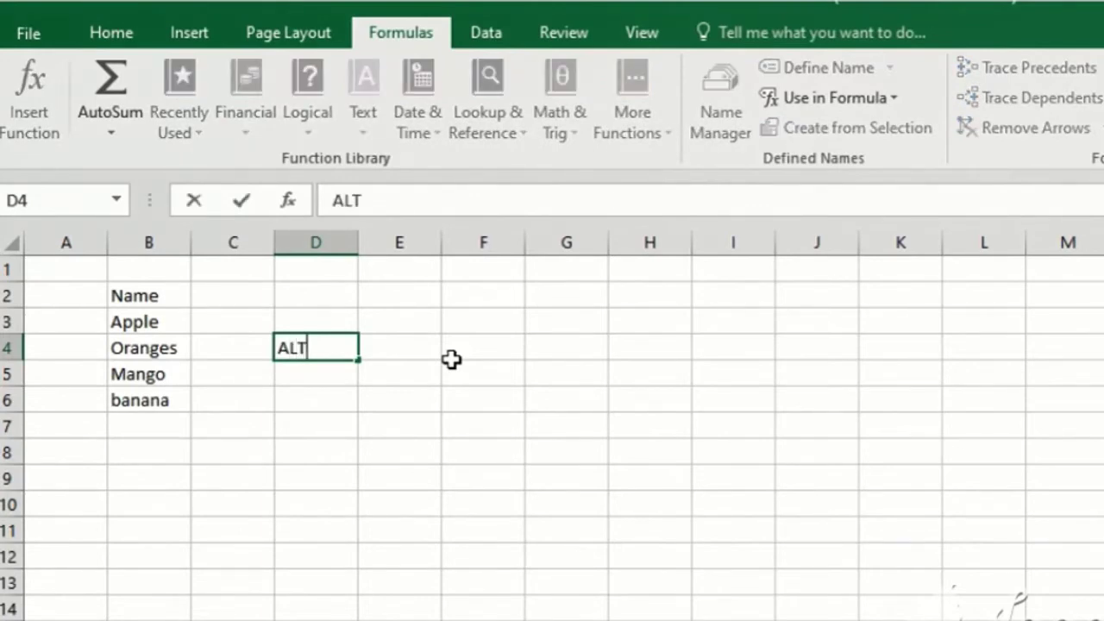
pyautogui.write('+ ')
pyautogui.write('D')
pyautogui.write(' +')
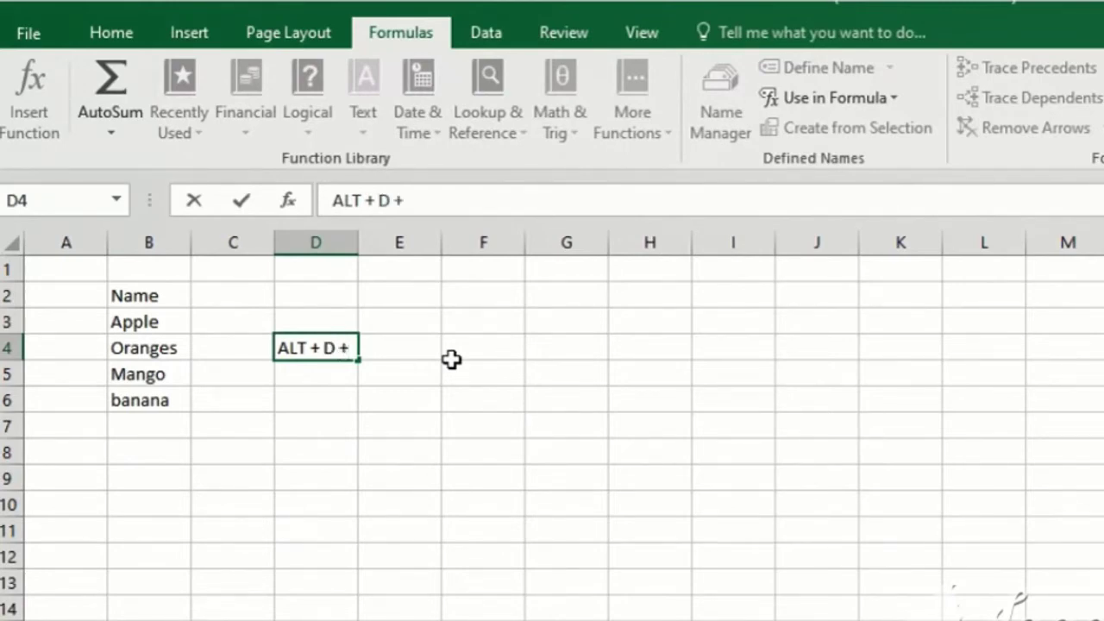
pyautogui.write('V')
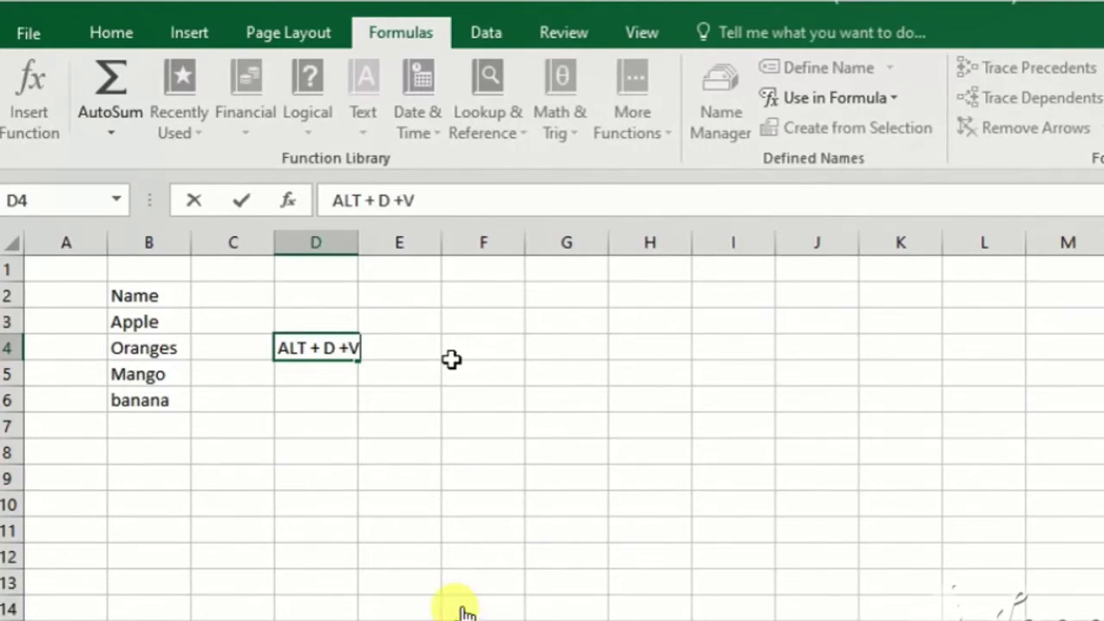
pyautogui.write('+V')
pyautogui.press('Escape')
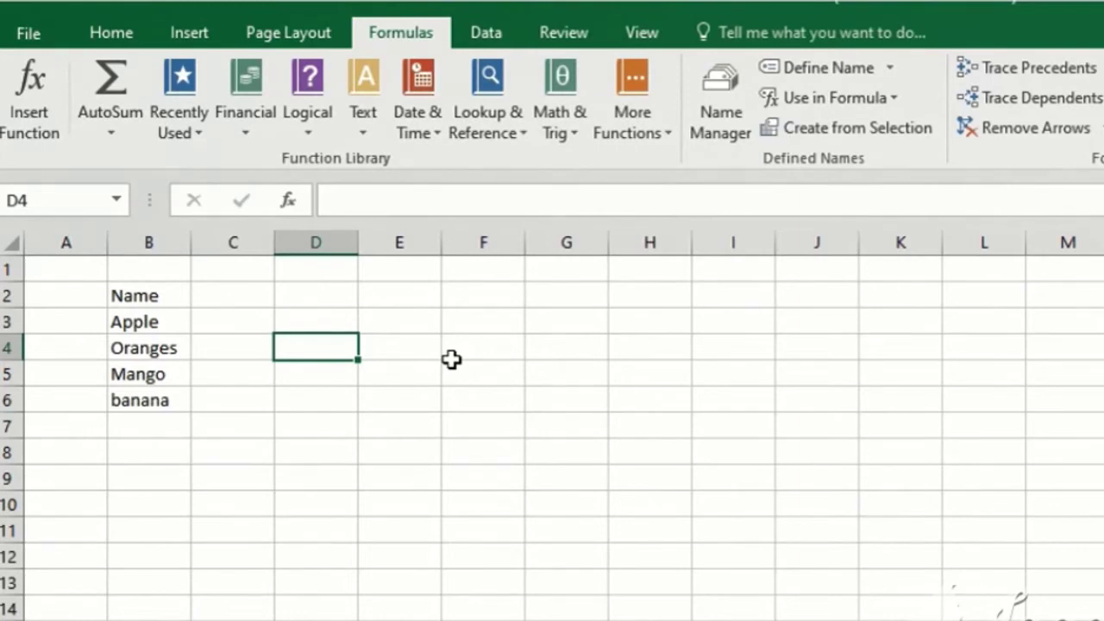
pyautogui.hotkey('alt', 'a')
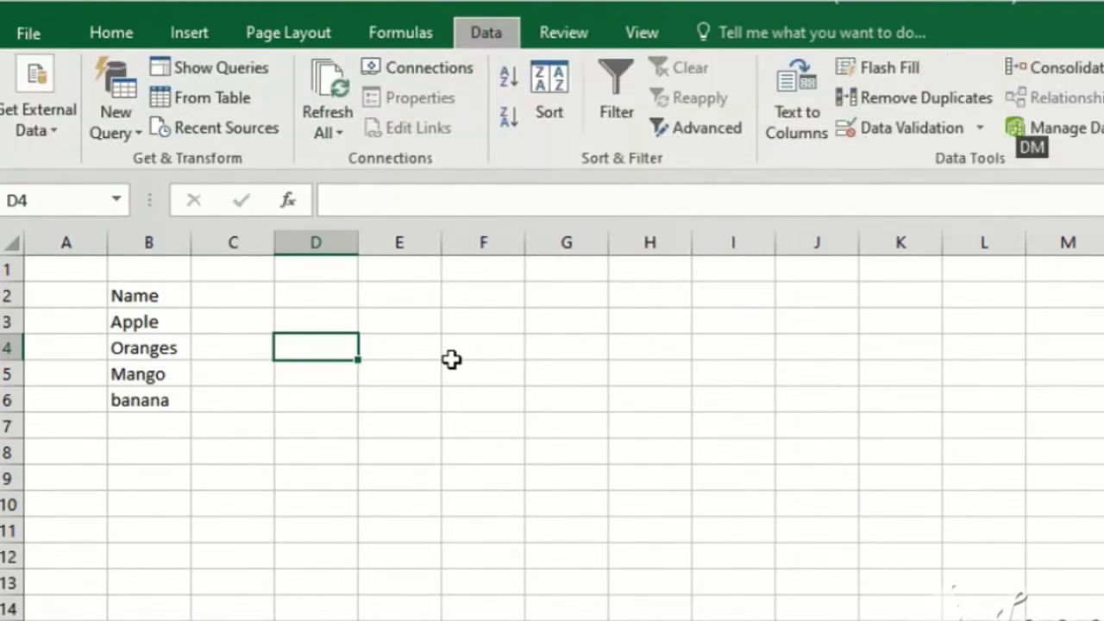
pyautogui.press('Escape')
pyautogui.hotkey('alt', 'd')
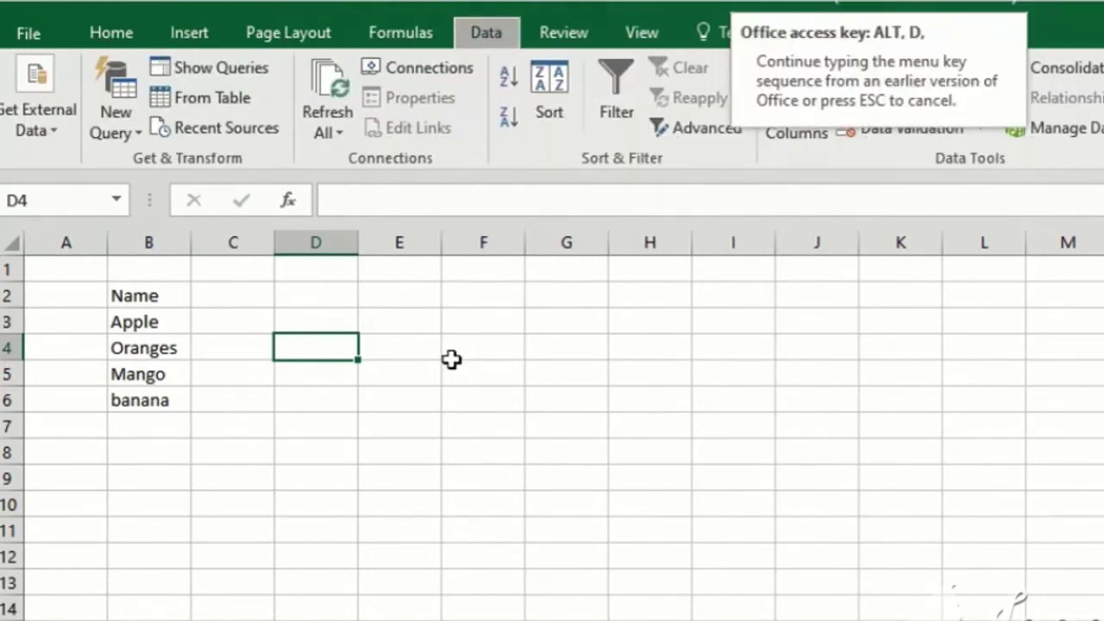
pyautogui.press('Escape')
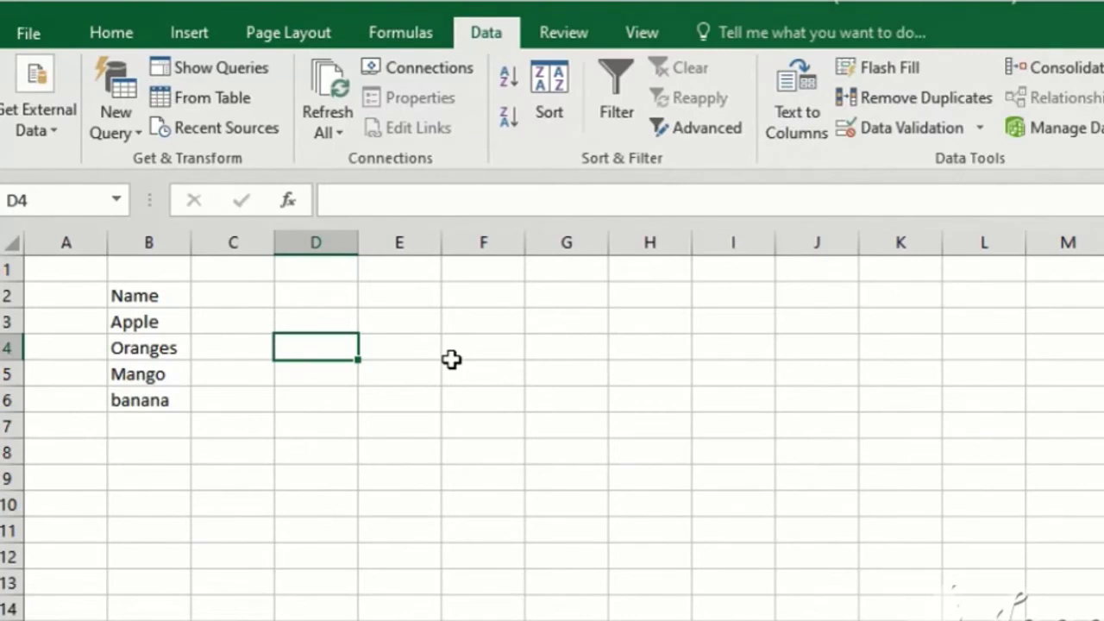
pyautogui.hotkey('alt', 'a')
pyautogui.press('v')
pyautogui.press('v')
pyautogui.press('Escape')
pyautogui.write('ap')
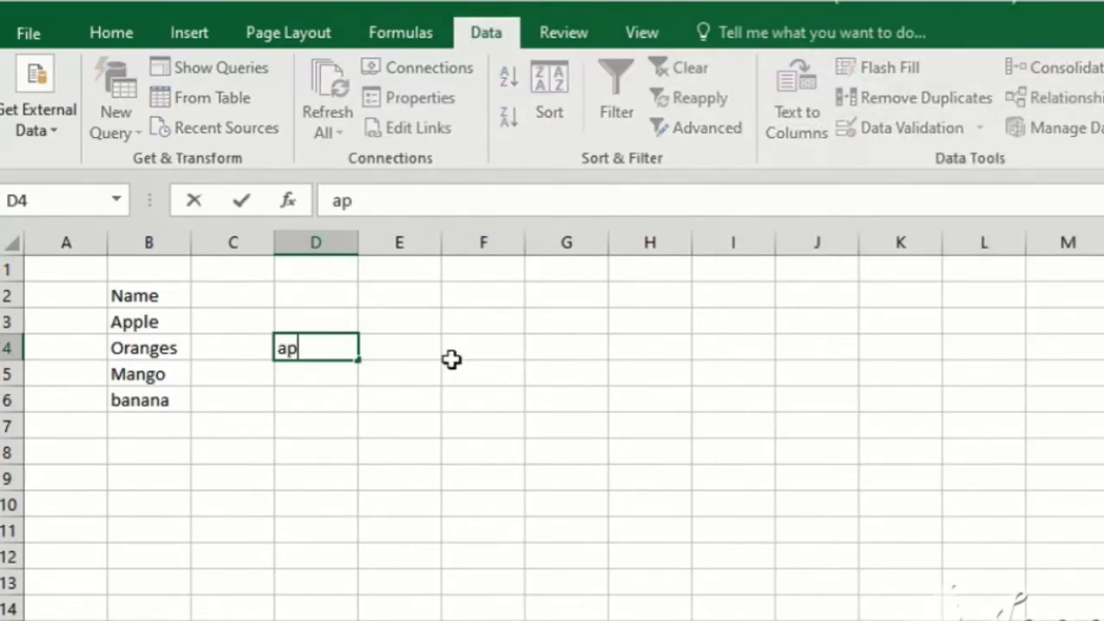
pyautogui.write('ologize')
pyautogui.press('Return')
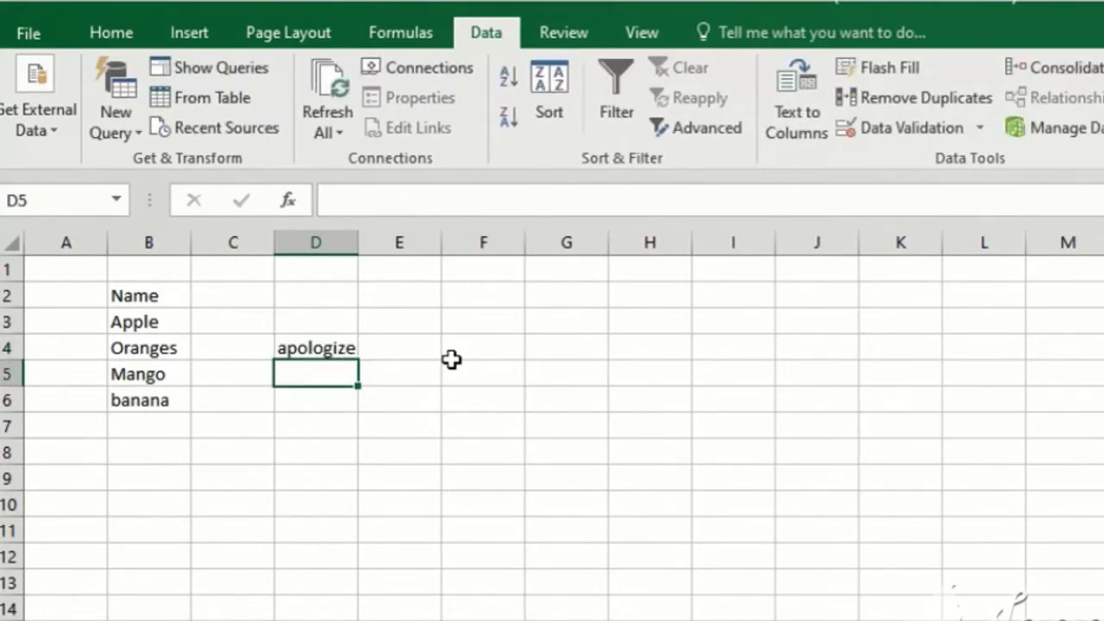
pyautogui.press('Up')
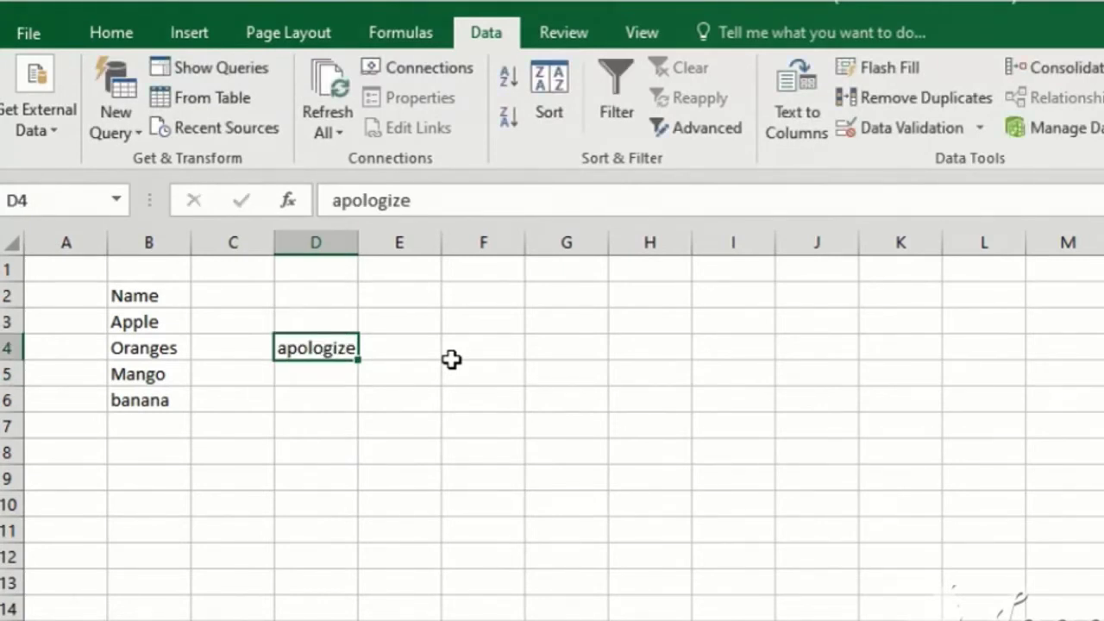
pyautogui.press('Delete')
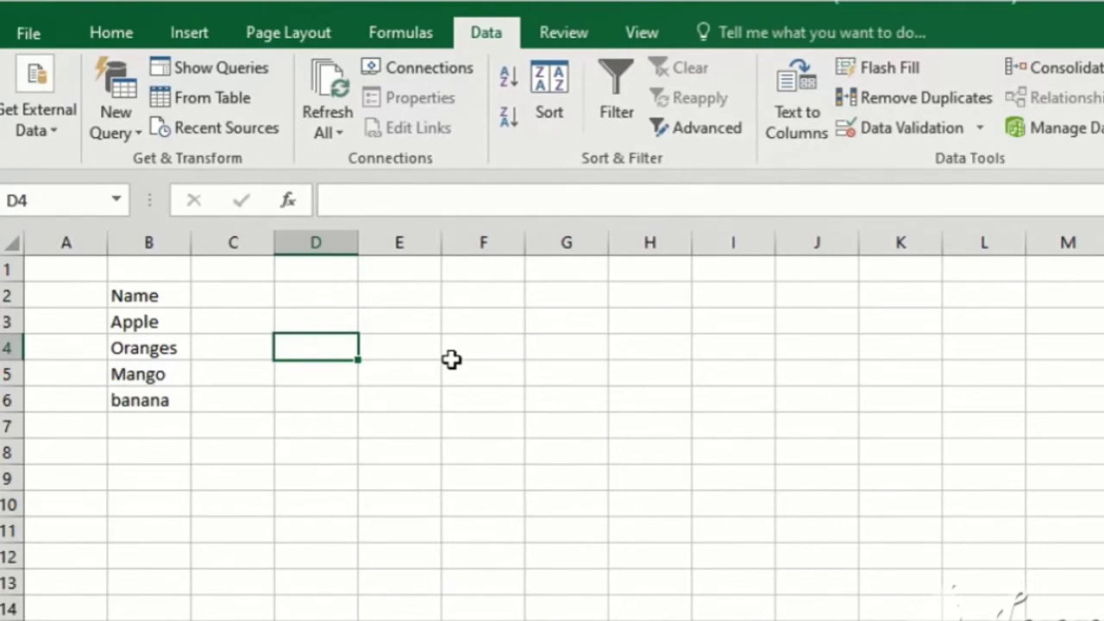
pyautogui.write('ALT ')
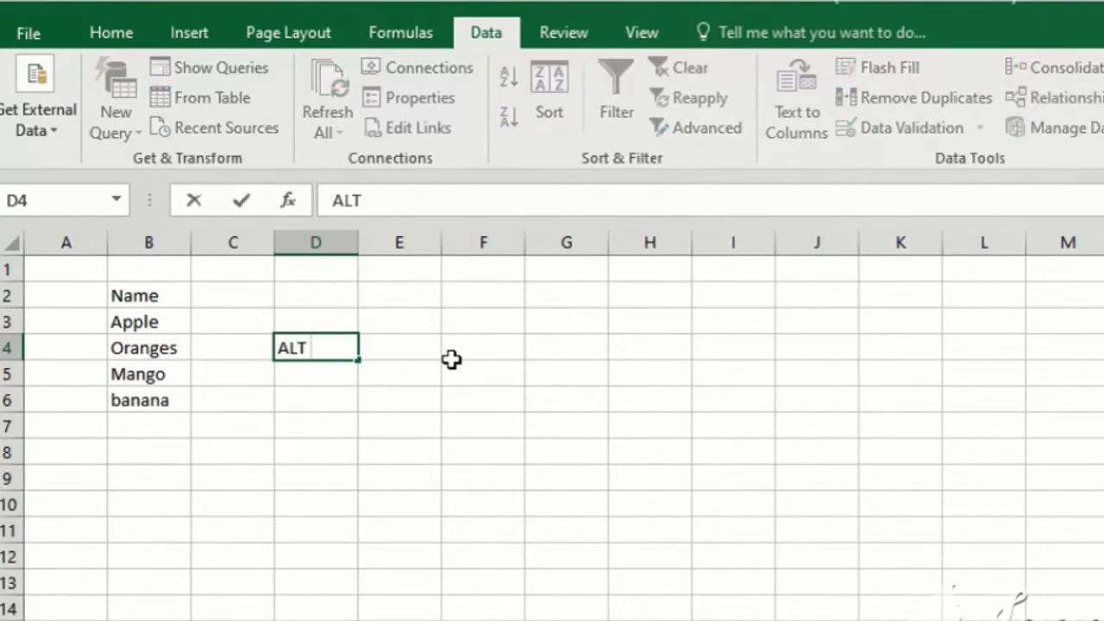
pyautogui.write('+ V')
pyautogui.press('Escape')
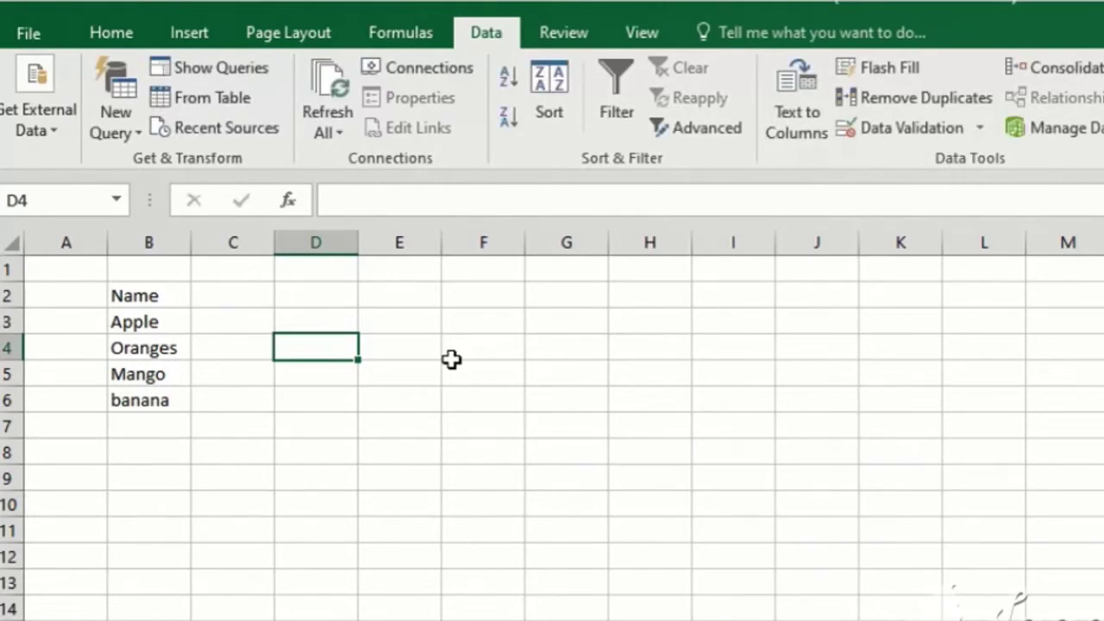
pyautogui.write('and V')
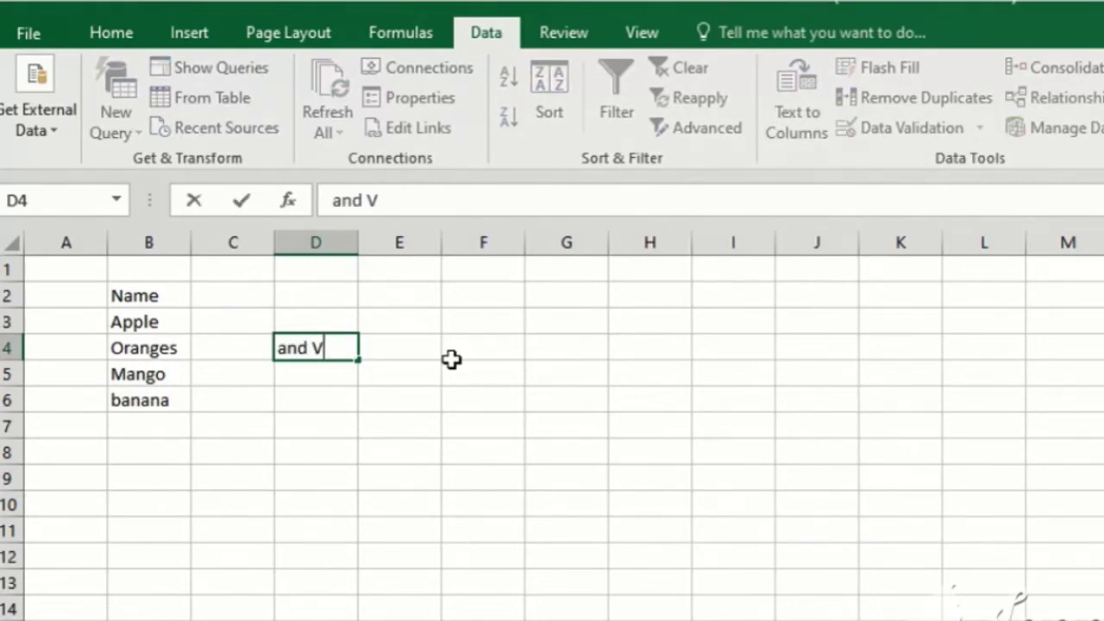
pyautogui.press('Escape')
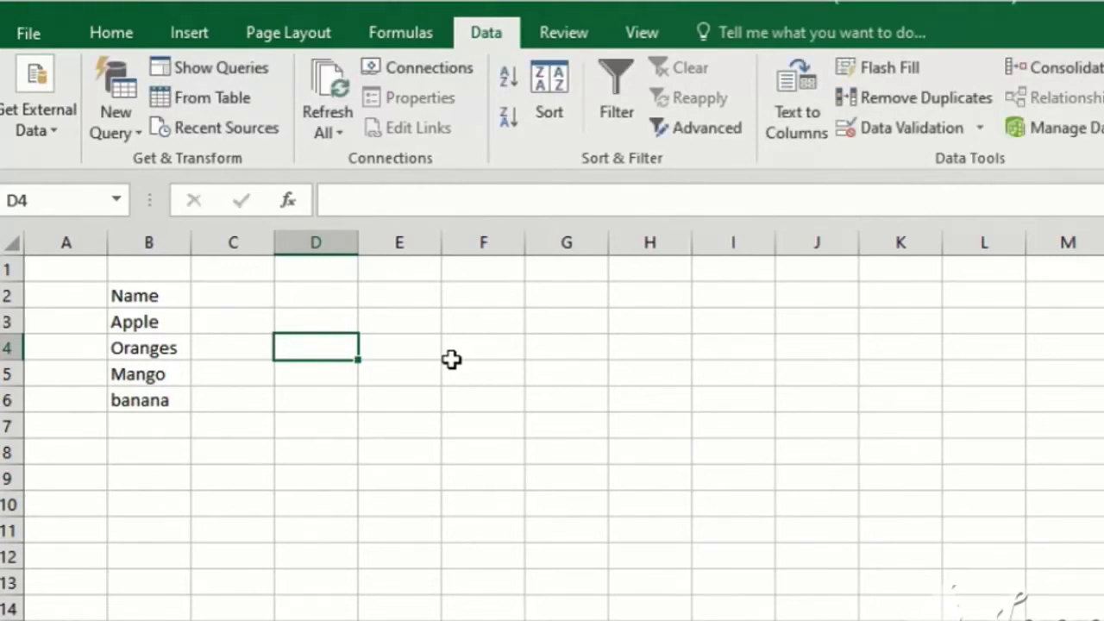
# - Give D4 List data validation with the source 'fruits'
pyautogui.hotkey('alt', 'a')
pyautogui.press('v')
pyautogui.press('v')
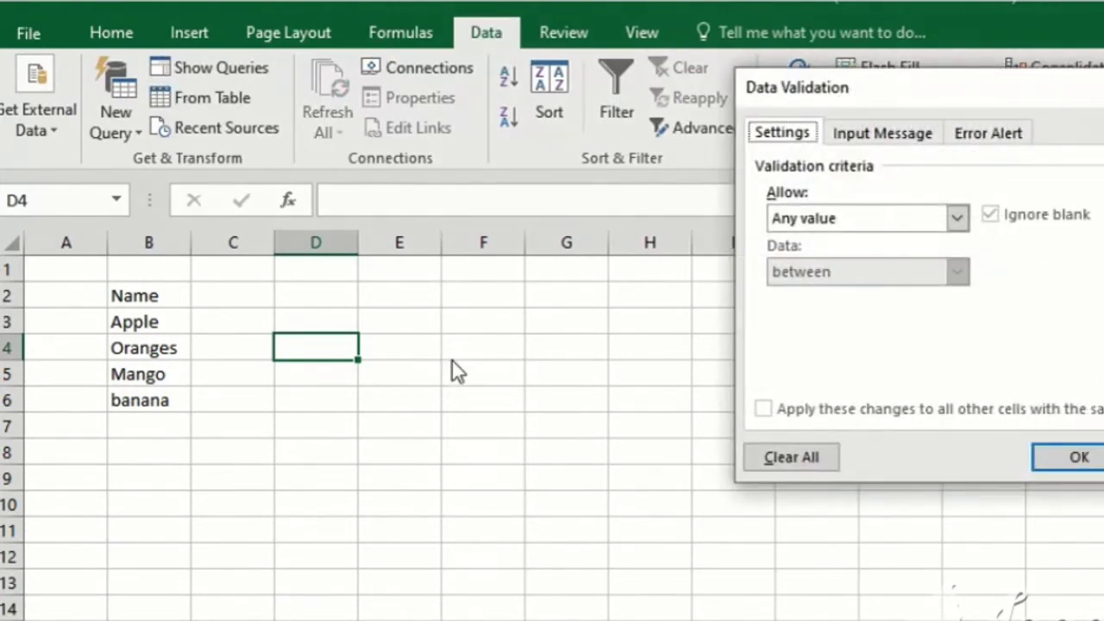
pyautogui.click(811, 219)
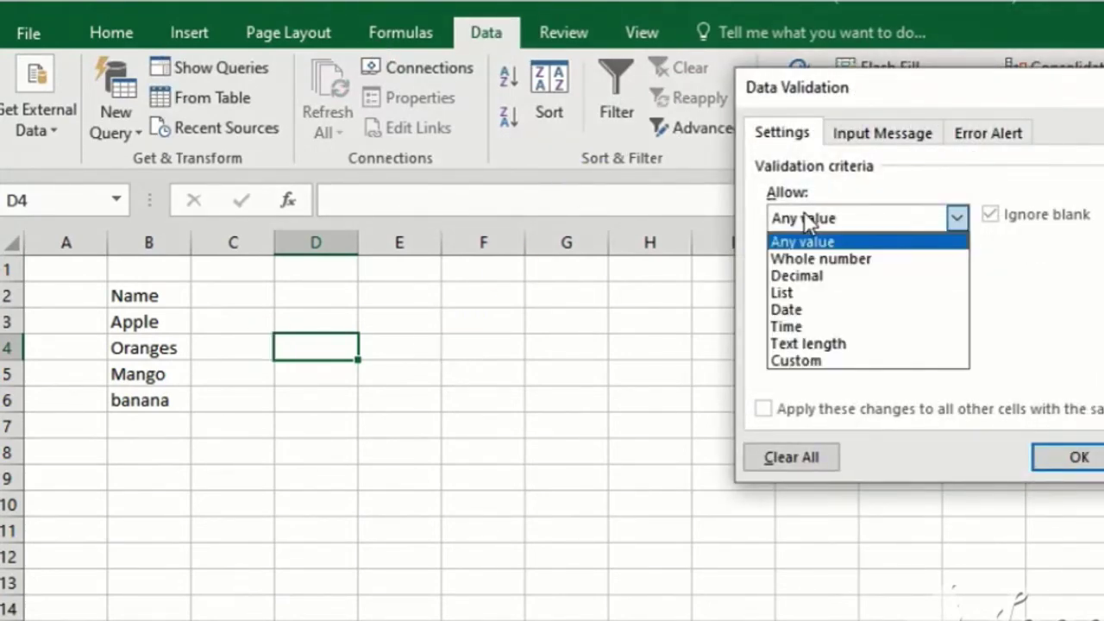
pyautogui.click(805, 294)
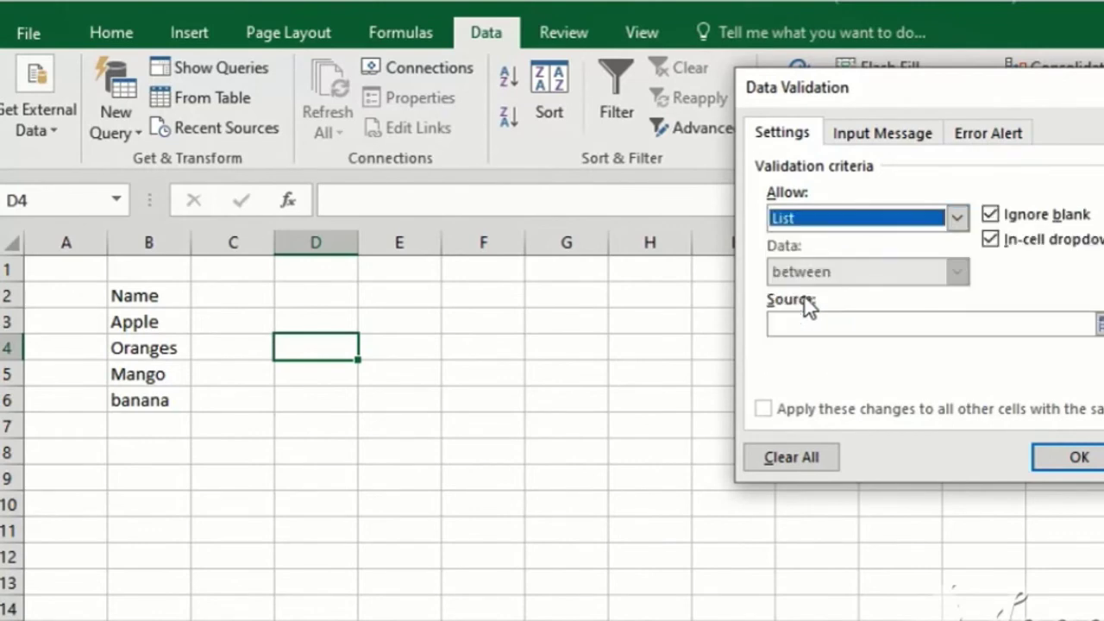
pyautogui.click(845, 326)
pyautogui.write('=')
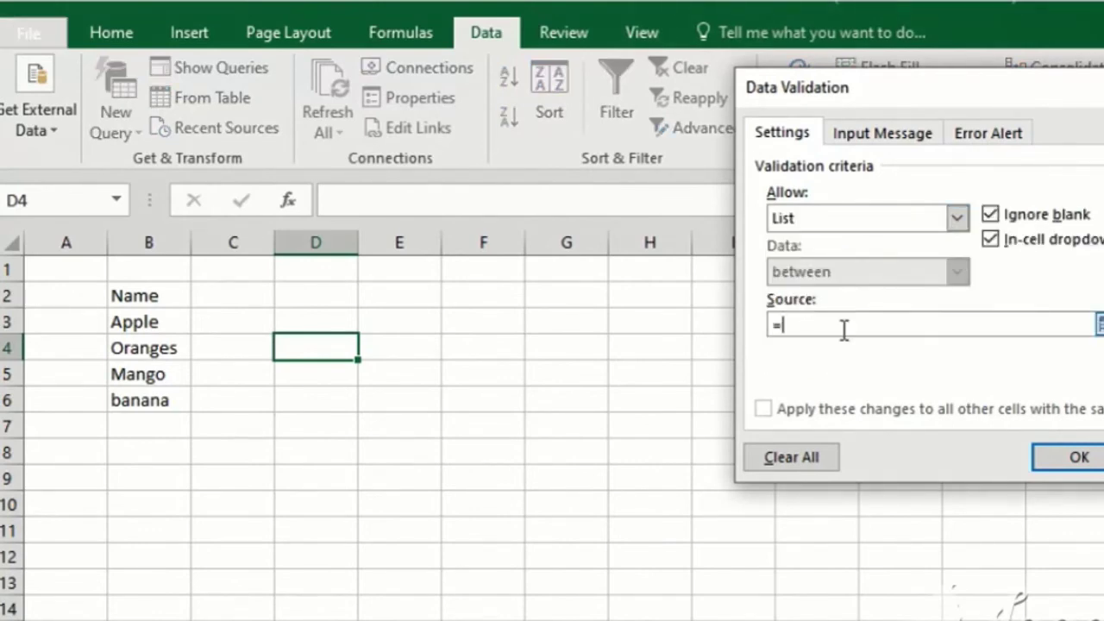
pyautogui.write('fru')
pyautogui.write('its')
pyautogui.click(1050, 455)
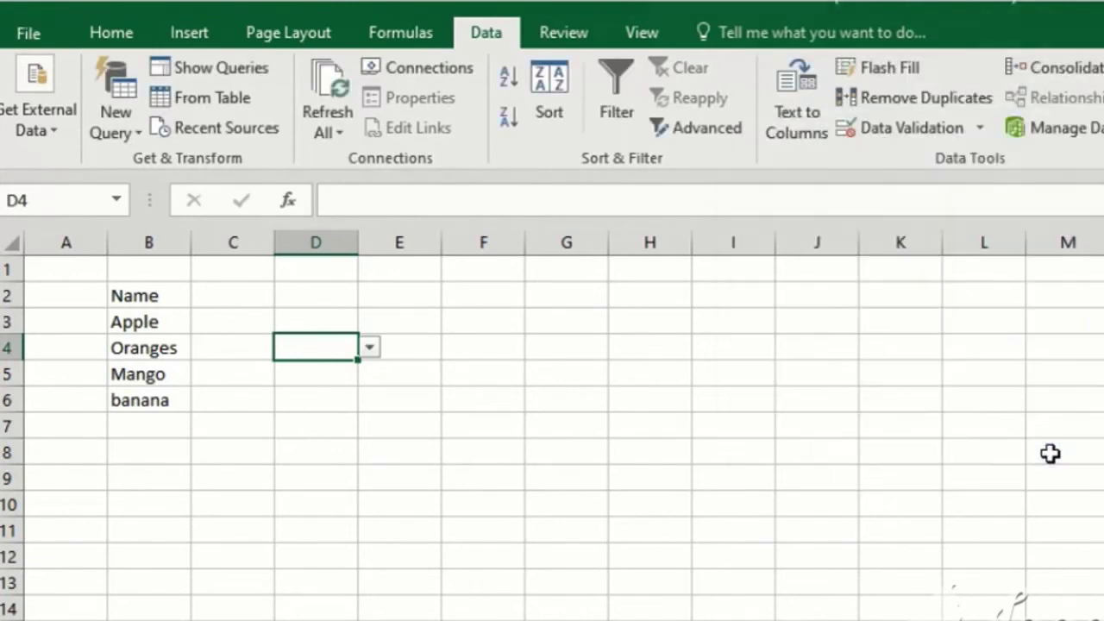
# - Check that D4's dropdown offers the fruit names, then close it without choosing
pyautogui.click(371, 348)
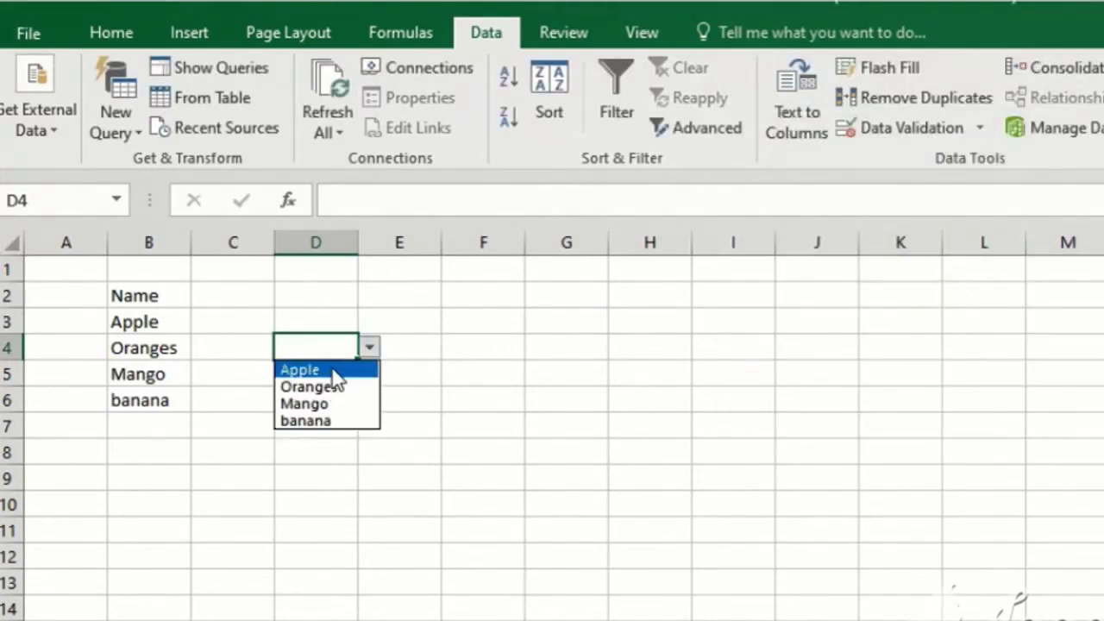
pyautogui.press('Escape')
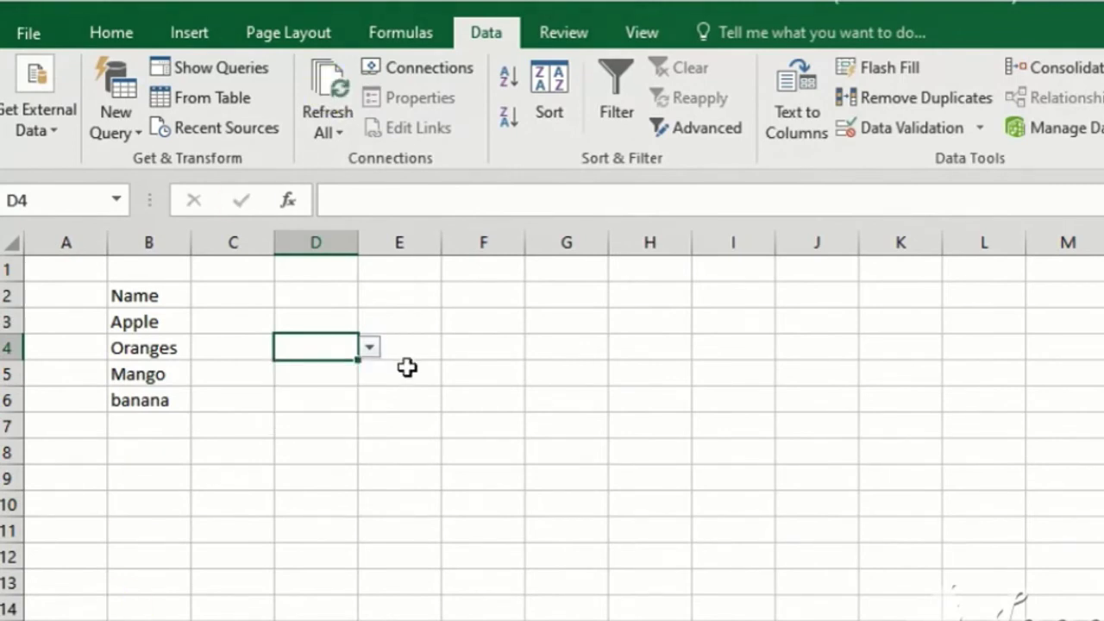
pyautogui.click(407, 366)
# - Draft a note in E5 about primary and secondary numbers, then commit 'shown in my next video'
pyautogui.write('This')
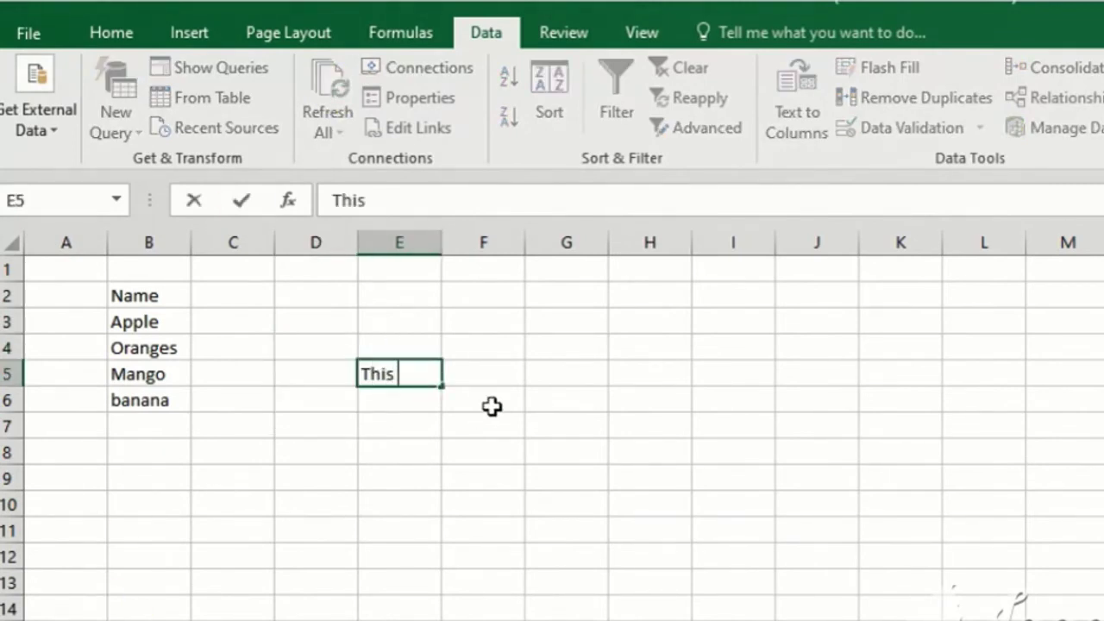
pyautogui.write(' is for')
pyautogui.press('BackSpace')
pyautogui.press('BackSpace')
pyautogui.press('BackSpace')
pyautogui.write('pri')
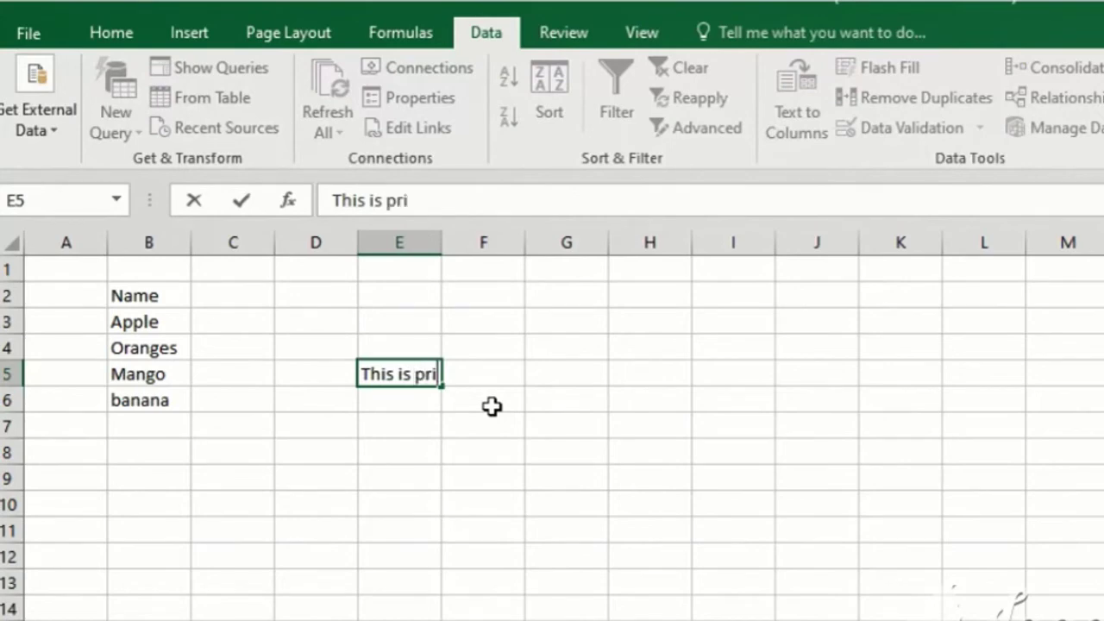
pyautogui.write('mary calling w')
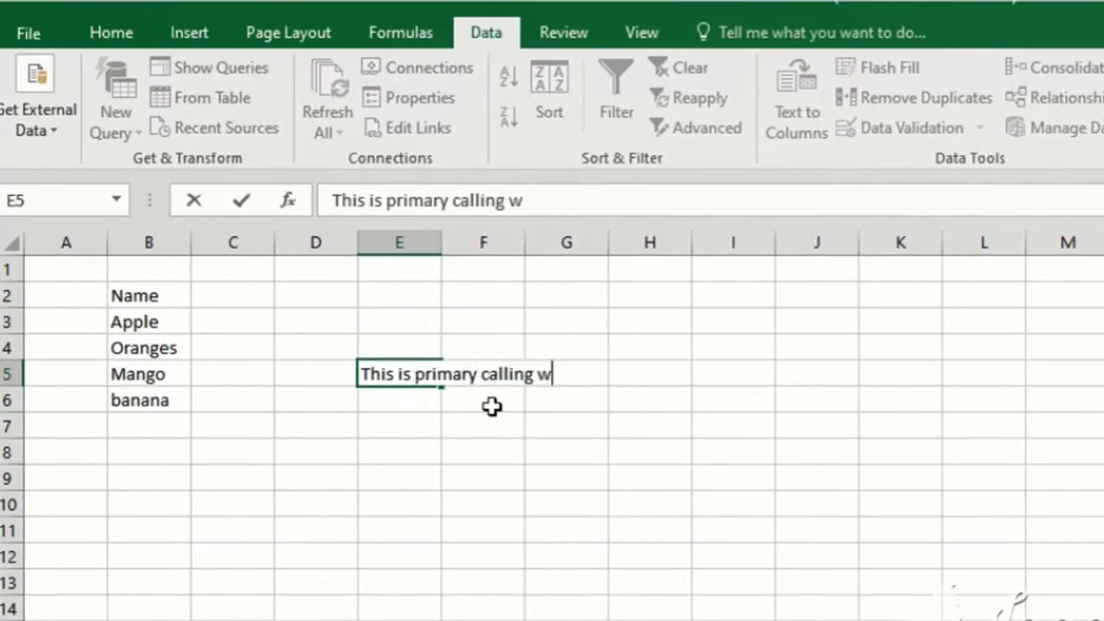
pyautogui.write('herein we can also')
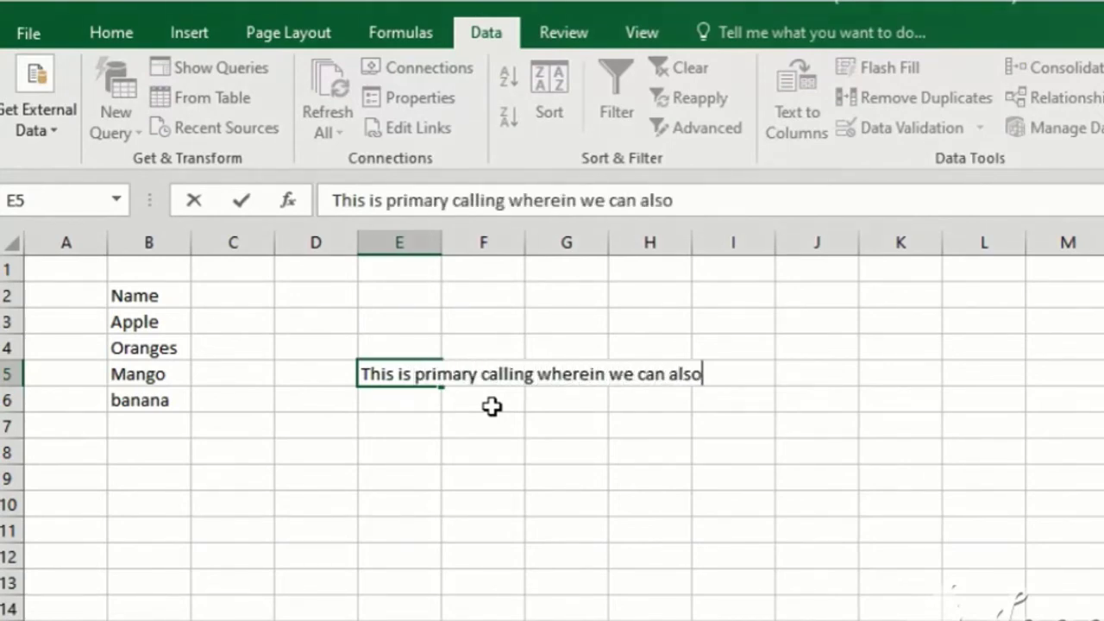
pyautogui.write(' call')
pyautogui.press('BackSpace')
pyautogui.press('BackSpace')
pyautogui.press('BackSpace')
pyautogui.press('BackSpace')
pyautogui.write('the secondary ca')
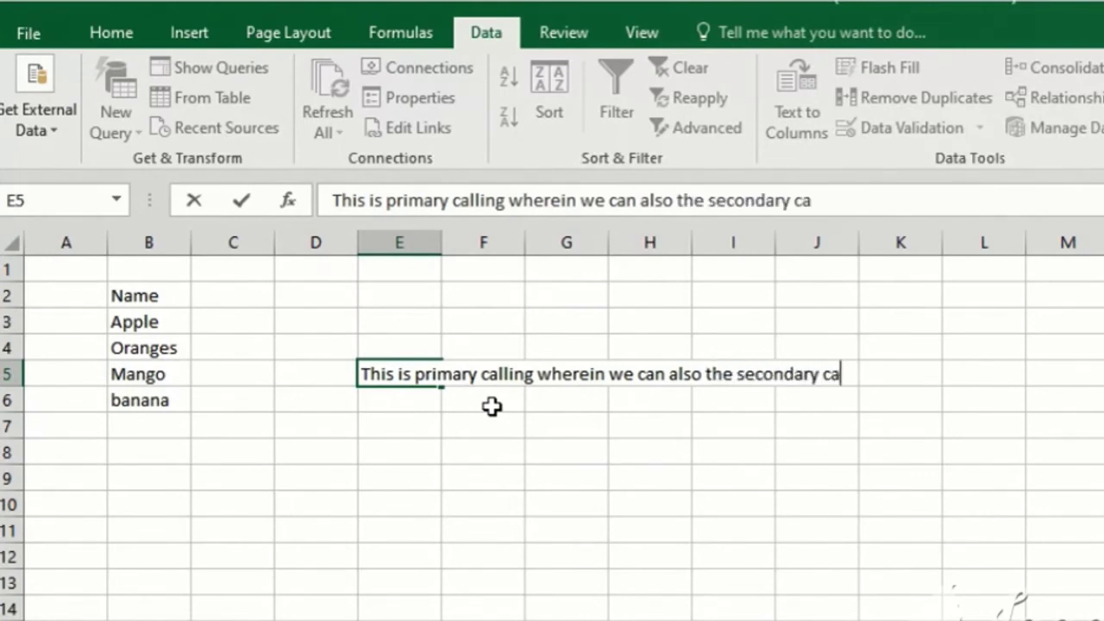
pyautogui.press('BackSpace')
pyautogui.press('BackSpace')
pyautogui.press('BackSpace')
pyautogui.write('nbum')
pyautogui.press('BackSpace')
pyautogui.press('BackSpace')
pyautogui.press('BackSpace')
pyautogui.write('umbers which are re')
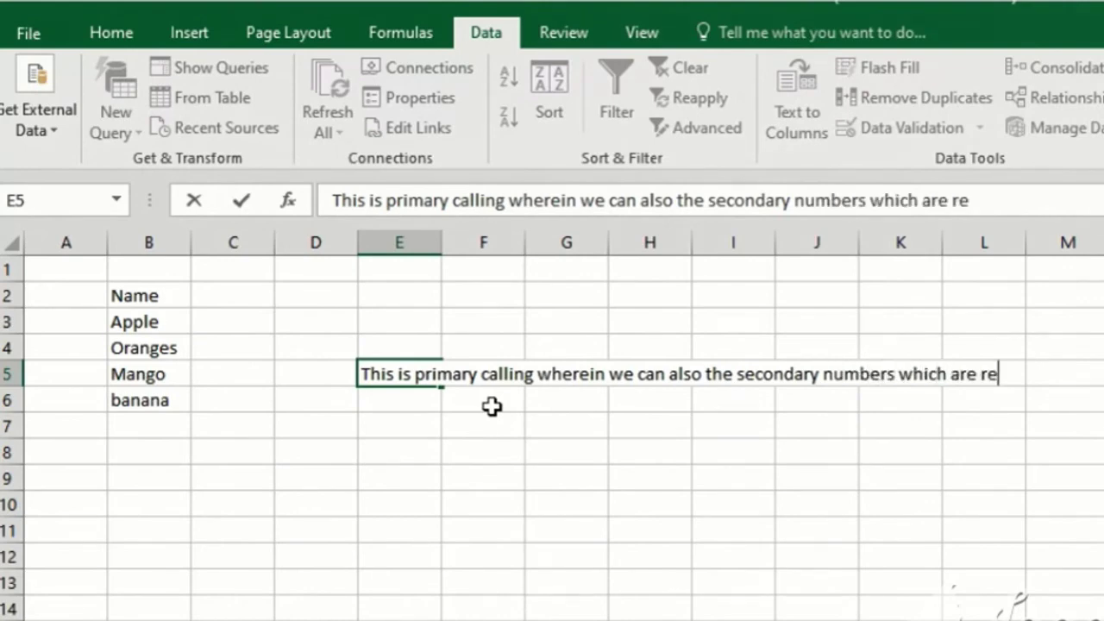
pyautogui.write('lated to the ')
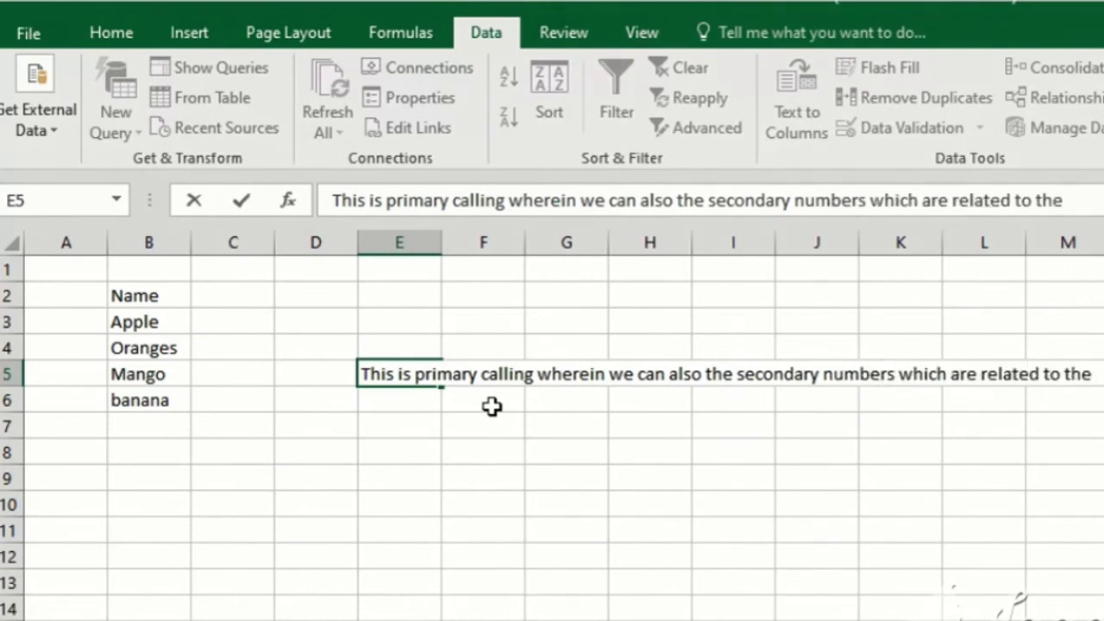
pyautogui.write('p')
pyautogui.press('Delete')
pyautogui.write('show')
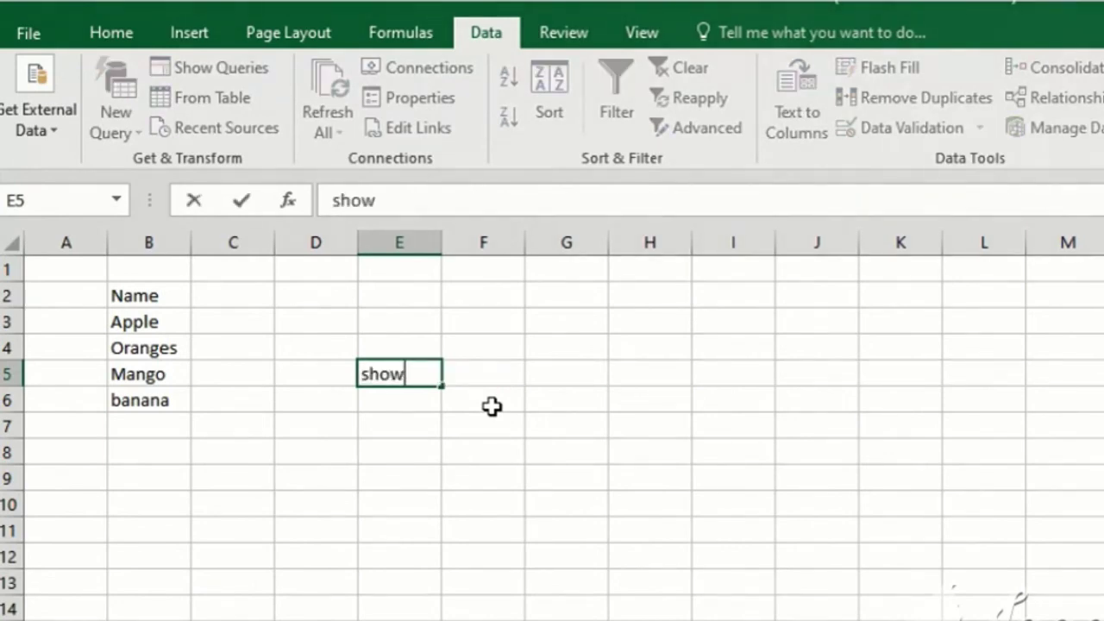
pyautogui.write('n in  m')
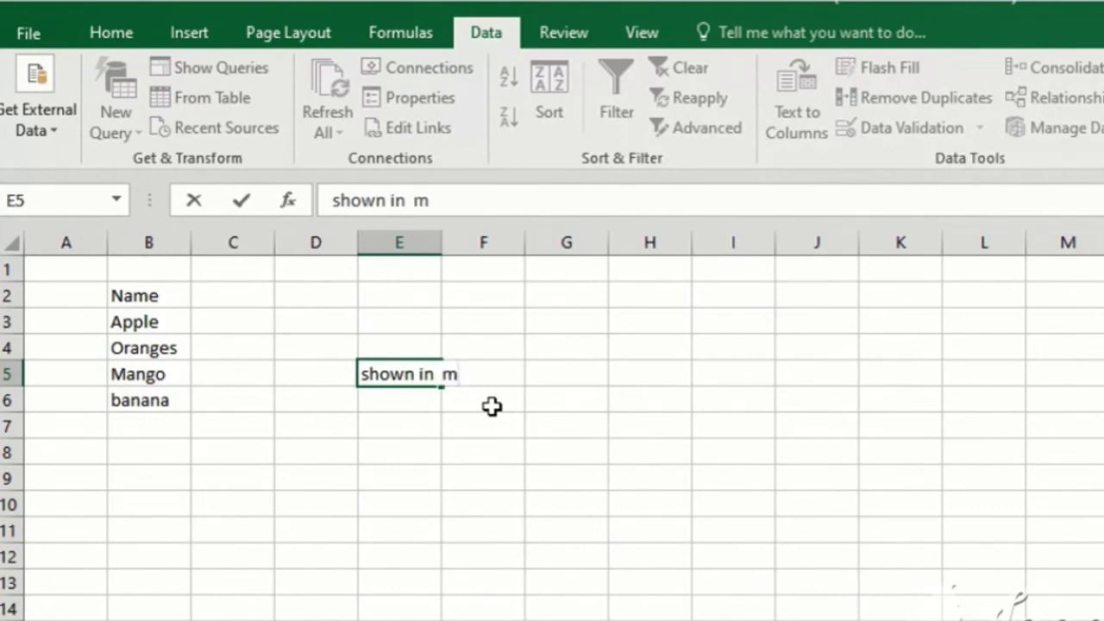
pyautogui.write('y next v')
pyautogui.write('ide')
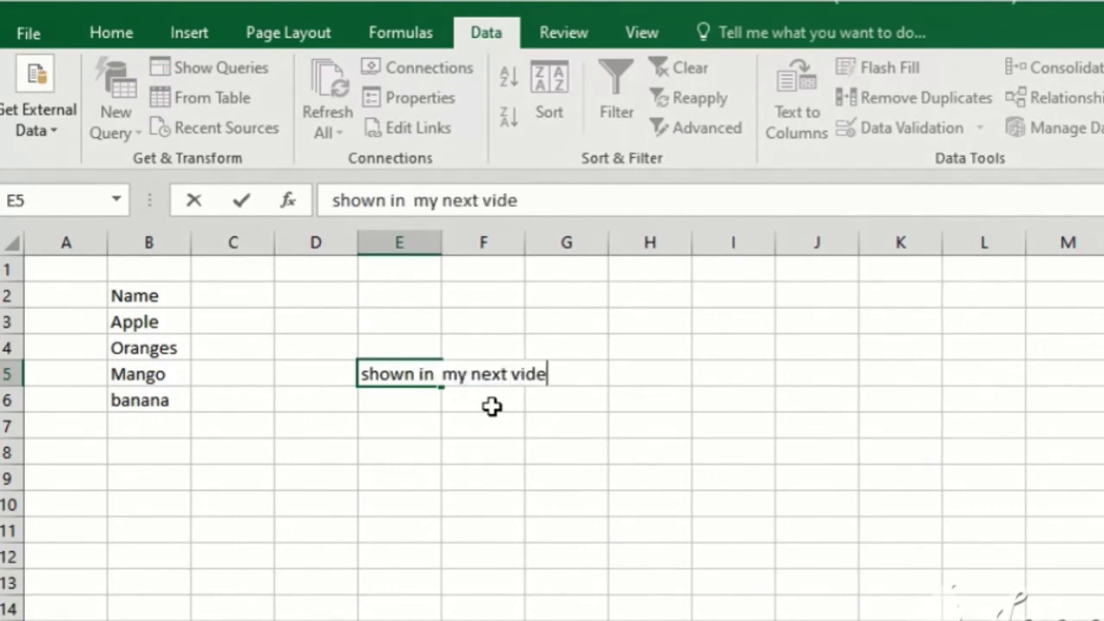
pyautogui.write('o')
pyautogui.press('Return')
# - Clear E5, type and discard 'stay tuned' and 'thanks for watching', then type 'comment if any and suggst'
pyautogui.press('Up')
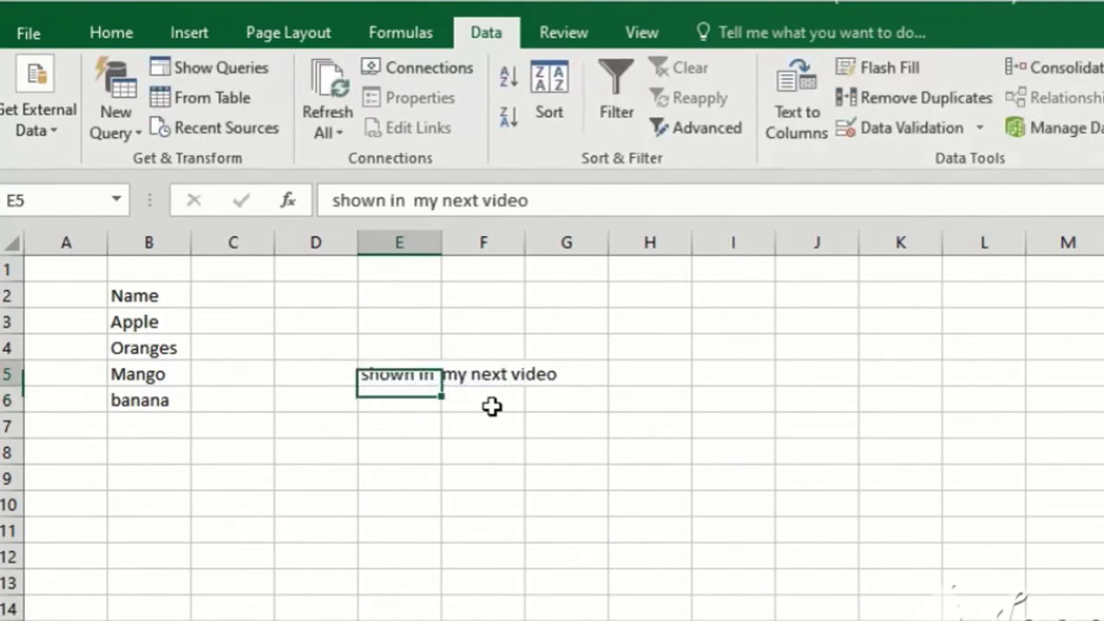
pyautogui.press('Delete')
pyautogui.write('stay tuned')
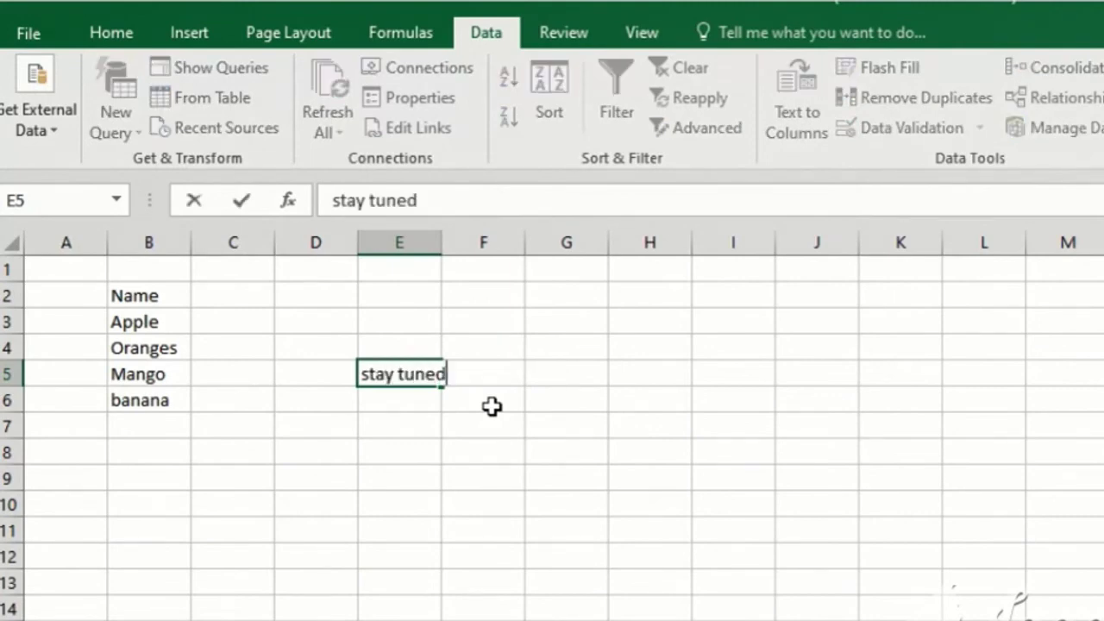
pyautogui.press('Escape')
pyautogui.write('thank')
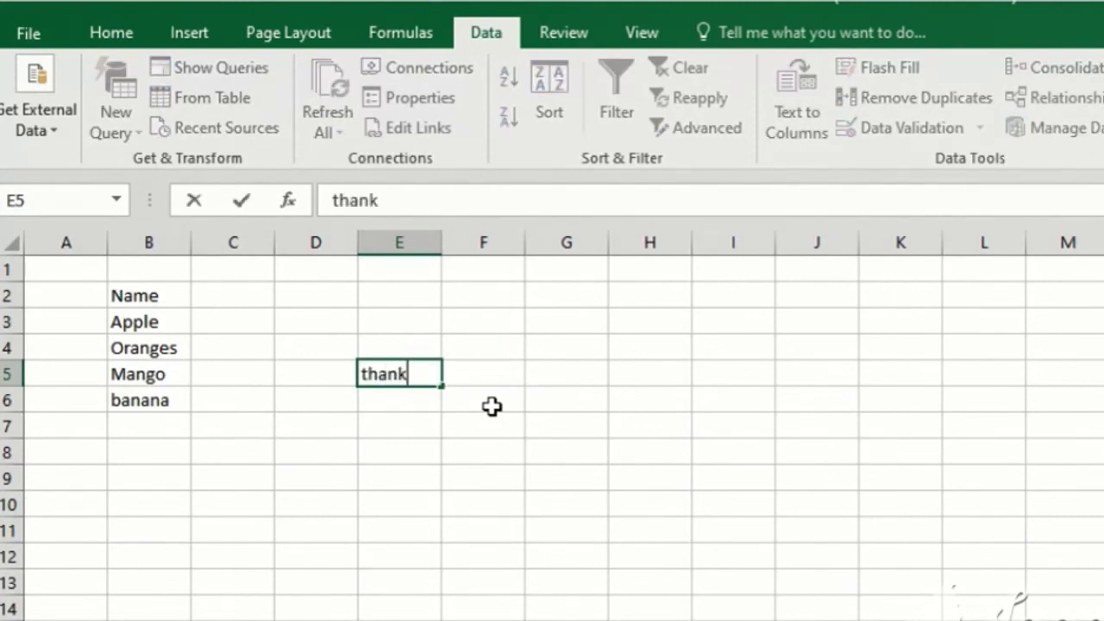
pyautogui.write('s for watching')
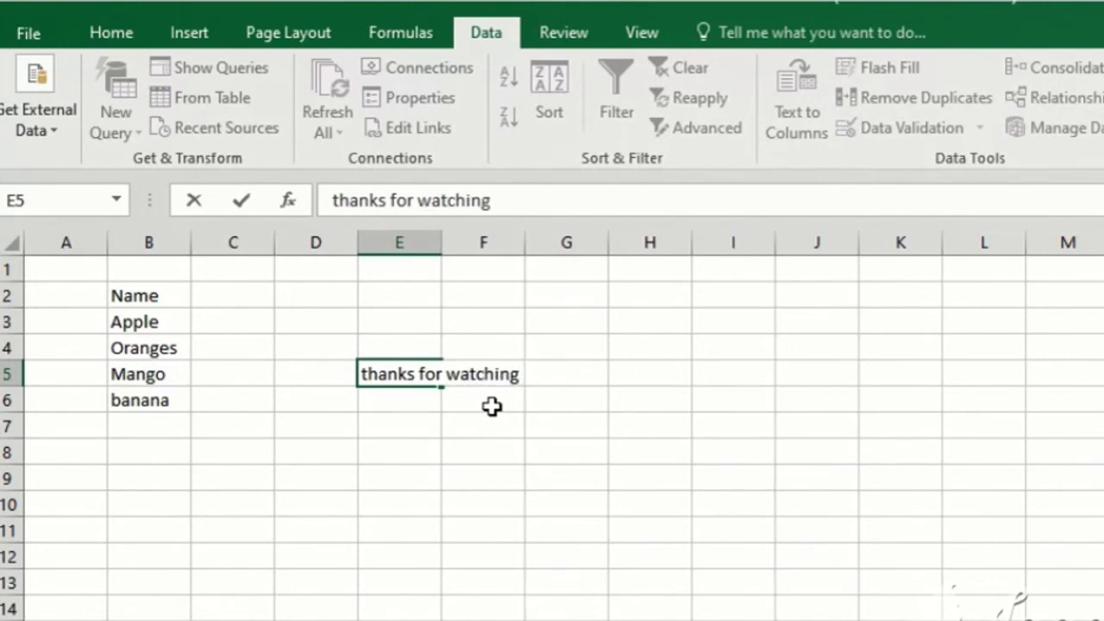
pyautogui.press('Escape')
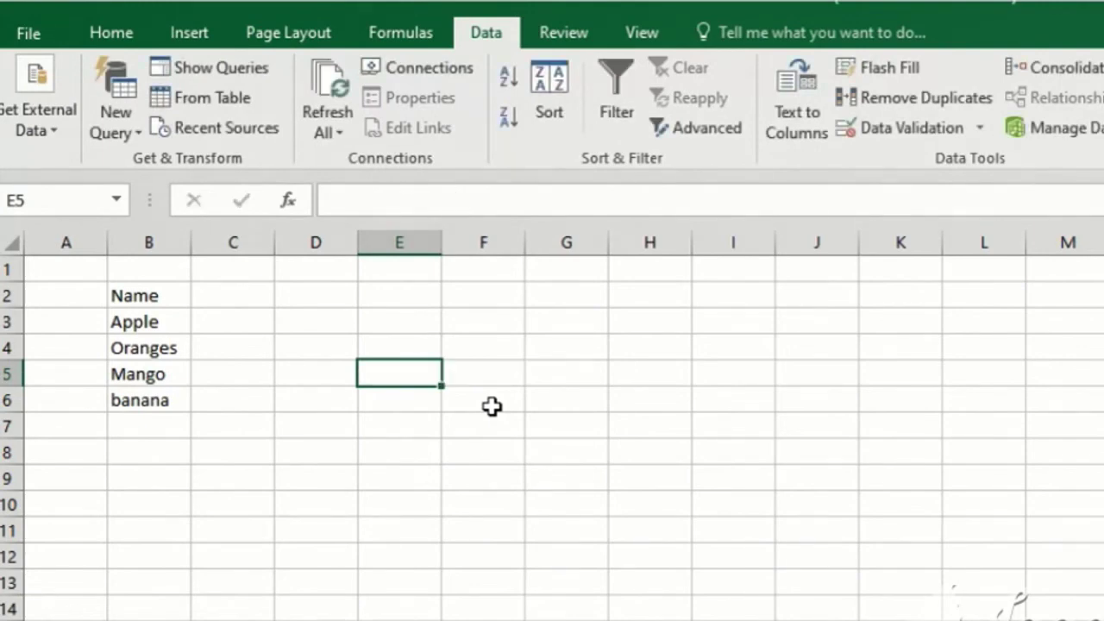
pyautogui.write('comment')
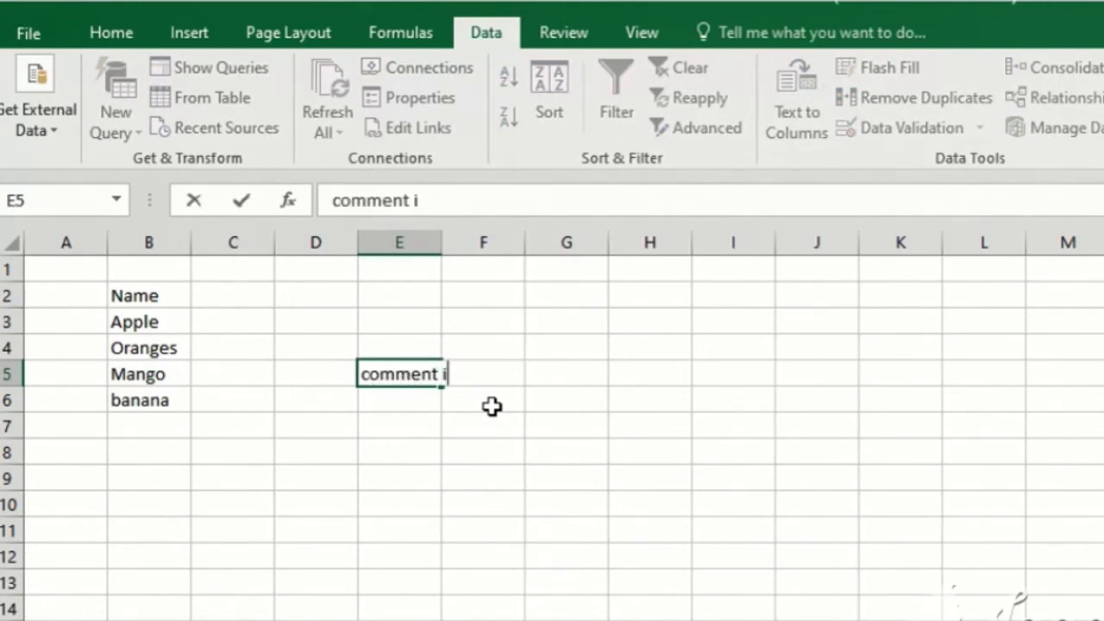
pyautogui.write(' if any')
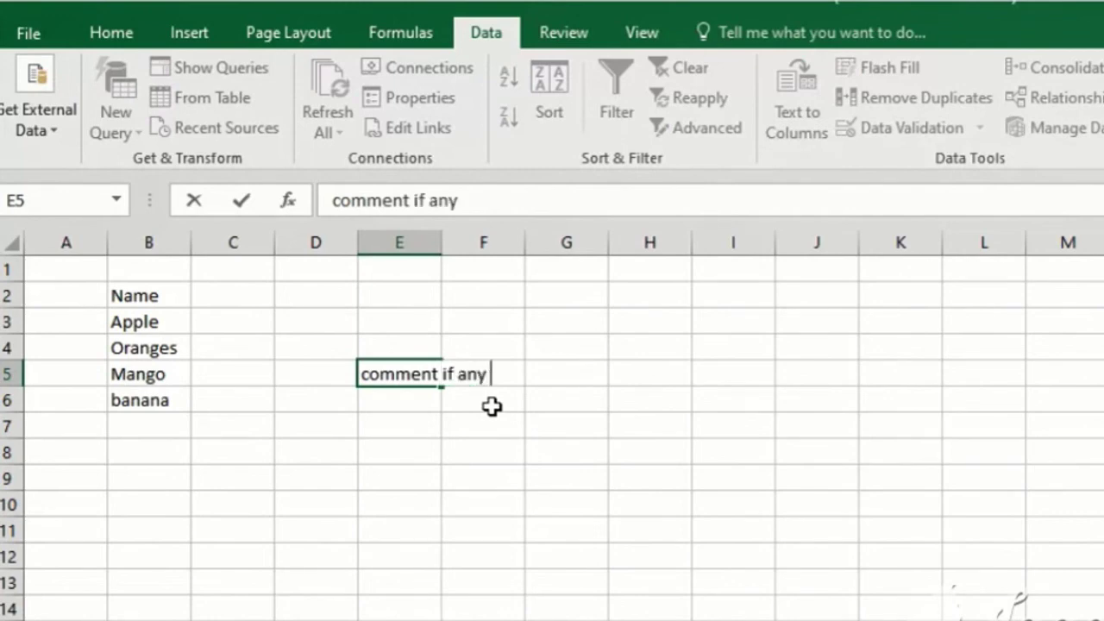